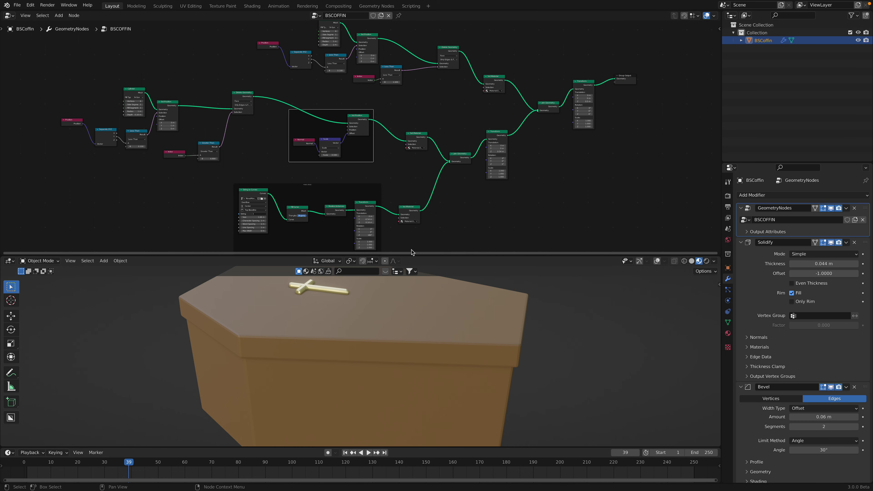
Step: Examine the coffin model and its whole node tree, from the group output to the MAKE CROSS frame
{"action": "scroll", "coordinate": [433, 171], "scroll_direction": "up", "scroll_amount": 2}
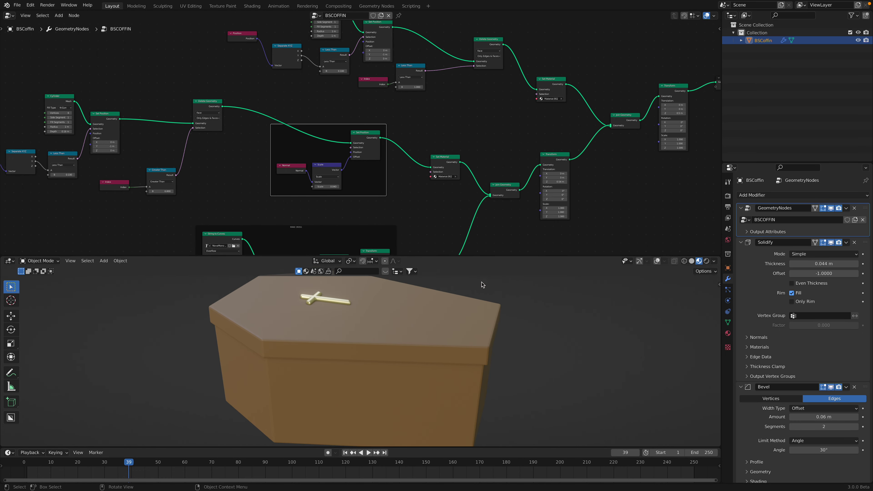
{"action": "scroll", "coordinate": [447, 189], "scroll_direction": "right", "scroll_amount": 5}
{"action": "scroll", "coordinate": [516, 179], "scroll_direction": "down", "scroll_amount": 1}
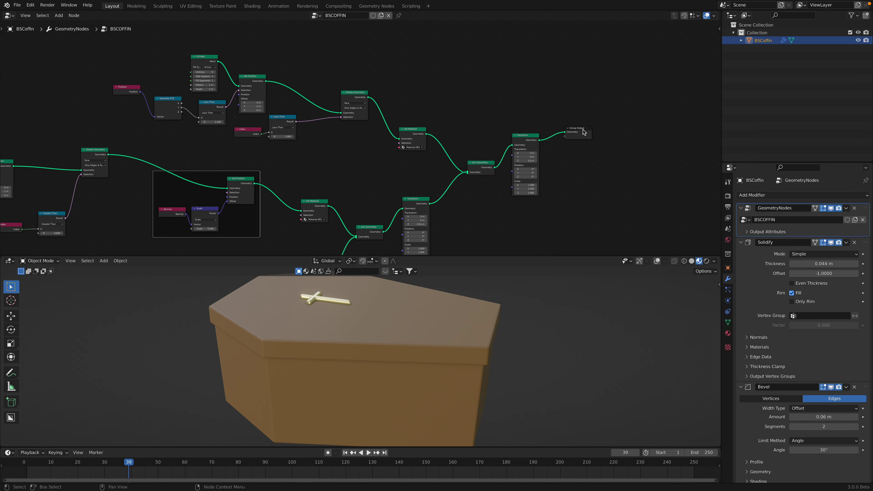
{"action": "key", "text": "Home"}
{"action": "middle_click_drag", "start_coordinate": [393, 118], "coordinate": [361, 104]}
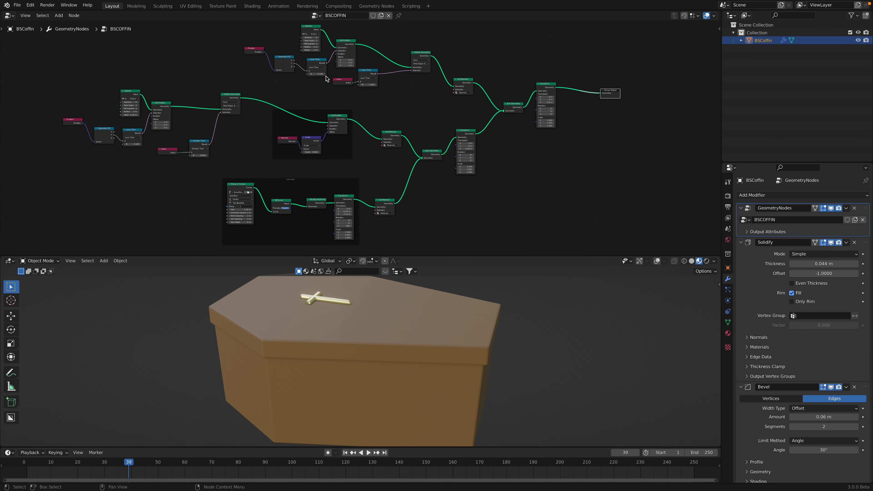
{"action": "mouse_move", "coordinate": [387, 327]}
{"action": "middle_mouse_down"}
{"action": "mouse_move", "coordinate": [359, 357]}
{"action": "mouse_move", "coordinate": [340, 299]}
{"action": "mouse_move", "coordinate": [375, 321]}
{"action": "middle_mouse_up"}
{"action": "scroll", "coordinate": [348, 223], "scroll_direction": "up", "scroll_amount": 5}
{"action": "scroll", "coordinate": [367, 313], "scroll_direction": "up", "scroll_amount": 3}
{"action": "scroll", "coordinate": [366, 314], "scroll_direction": "down", "scroll_amount": 4}
{"action": "middle_click_drag", "start_coordinate": [332, 354], "coordinate": [309, 303]}
{"action": "scroll", "coordinate": [301, 157], "scroll_direction": "up", "scroll_amount": 3}
{"action": "scroll", "coordinate": [301, 157], "scroll_direction": "up", "scroll_amount": 2}
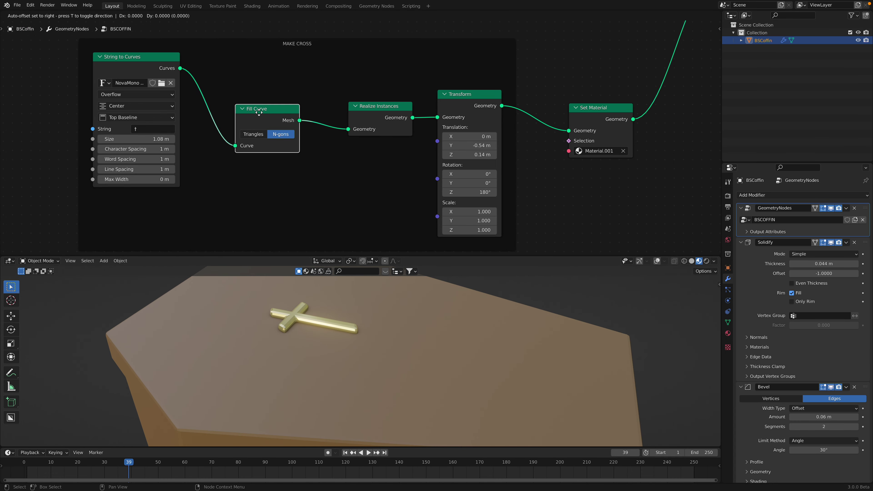
Step: Rearrange the Fill Curve, Realize Instances, Transform and String to Curves nodes inside the MAKE CROSS frame
{"action": "left_click_drag", "start_coordinate": [269, 125], "coordinate": [249, 117]}
{"action": "left_click_drag", "start_coordinate": [370, 113], "coordinate": [329, 106]}
{"action": "left_click_drag", "start_coordinate": [448, 98], "coordinate": [403, 81]}
{"action": "left_click_drag", "start_coordinate": [148, 72], "coordinate": [149, 77]}
{"action": "scroll", "coordinate": [146, 115], "scroll_direction": "up", "scroll_amount": 2}
{"action": "scroll", "coordinate": [148, 115], "scroll_direction": "up", "scroll_amount": 1}
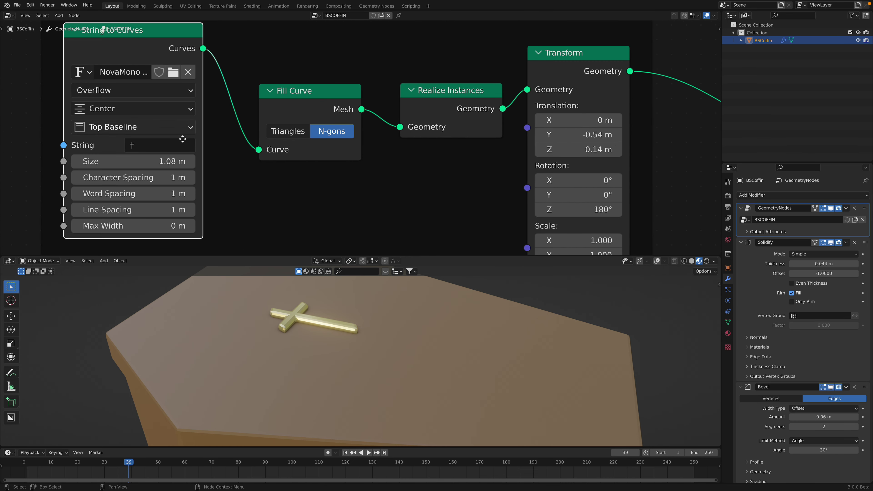
{"action": "scroll", "coordinate": [183, 139], "scroll_direction": "up", "scroll_amount": 1}
{"action": "key", "text": "Home"}
Step: Try the cross text at size 1.64 m, replace the string with "good morning", and reduce the size to 0.76 m
{"action": "mouse_move", "coordinate": [170, 164]}
{"action": "left_mouse_down"}
{"action": "mouse_move", "coordinate": [224, 164]}
{"action": "mouse_move", "coordinate": [184, 164]}
{"action": "left_mouse_up"}
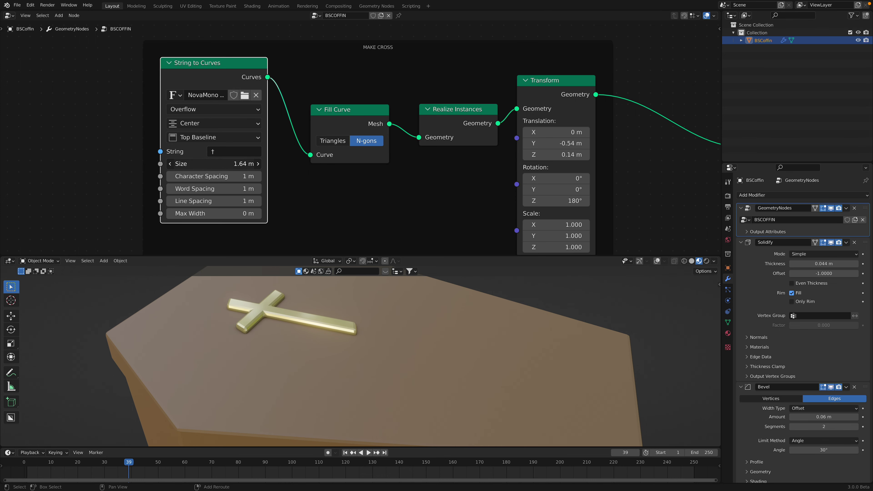
{"action": "type", "text": "good morning"}
{"action": "key", "text": "Return"}
{"action": "scroll", "coordinate": [359, 353], "scroll_direction": "down", "scroll_amount": 5}
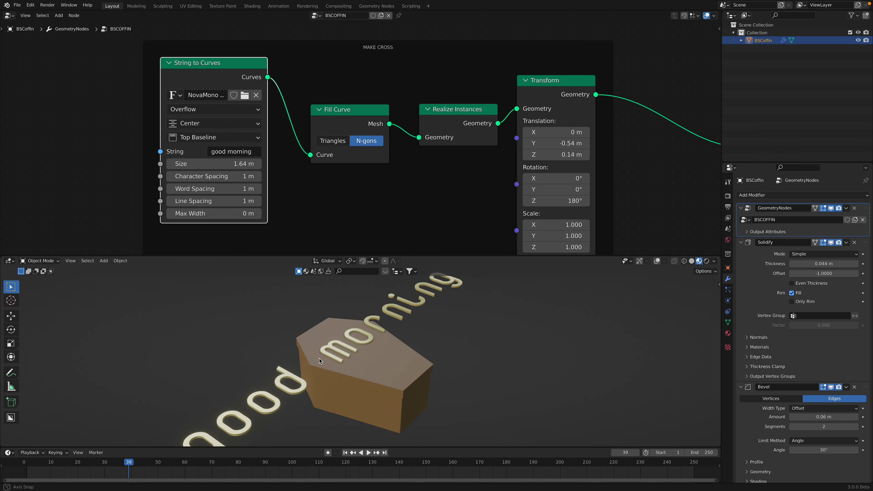
{"action": "left_click_drag", "start_coordinate": [207, 164], "coordinate": [236, 166]}
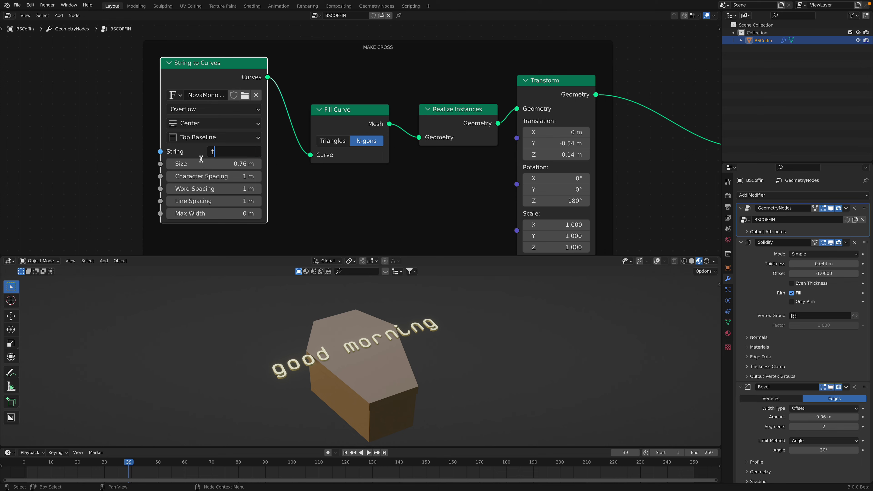
Step: Set the String to Curves text back to the † character and its size to 1.3 m
{"action": "key", "text": "Return"}
{"action": "scroll", "coordinate": [358, 344], "scroll_direction": "up", "scroll_amount": 4}
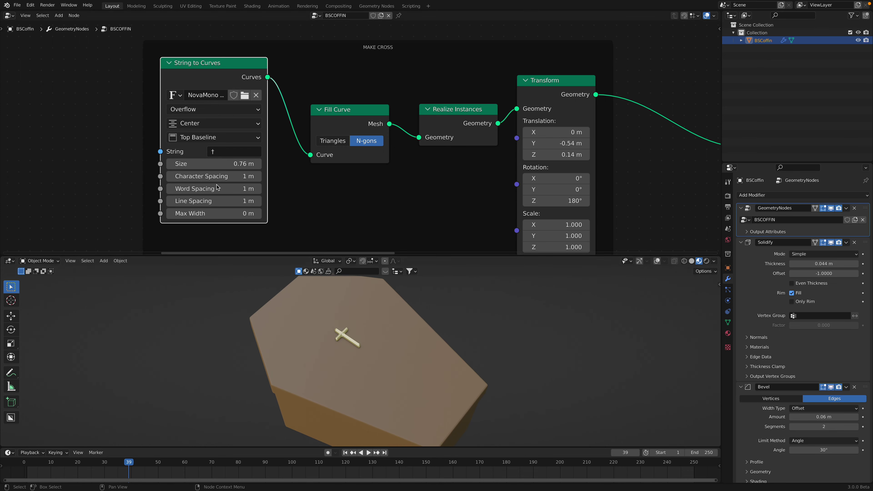
{"action": "left_click_drag", "start_coordinate": [220, 164], "coordinate": [206, 164]}
Step: Space the Fill Curve and Realize Instances nodes evenly between String to Curves and Transform
{"action": "scroll", "coordinate": [284, 129], "scroll_direction": "down", "scroll_amount": 2}
{"action": "left_click_drag", "start_coordinate": [284, 129], "coordinate": [261, 115]}
{"action": "left_click_drag", "start_coordinate": [399, 108], "coordinate": [373, 101]}
{"action": "middle_click_drag", "start_coordinate": [368, 85], "coordinate": [292, 85]}
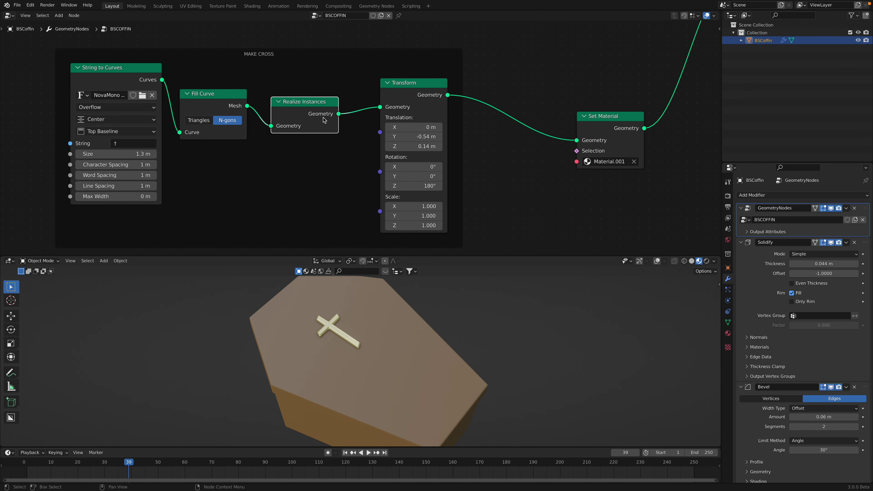
Step: Set the cross Transform's Y translation to -0.62 m and save the file
{"action": "scroll", "coordinate": [343, 113], "scroll_direction": "down", "scroll_amount": 1}
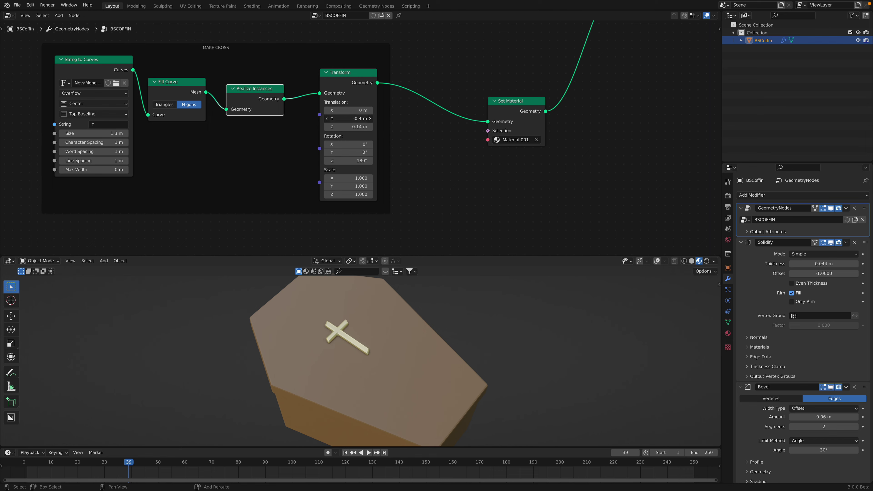
{"action": "middle_click_drag", "start_coordinate": [428, 326], "coordinate": [469, 298]}
{"action": "key", "text": "ctrl+s"}
Step: Align the Material.001 and Material.002 Set Material nodes one above the other before the Join Geometry node
{"action": "scroll", "coordinate": [468, 175], "scroll_direction": "down", "scroll_amount": 4}
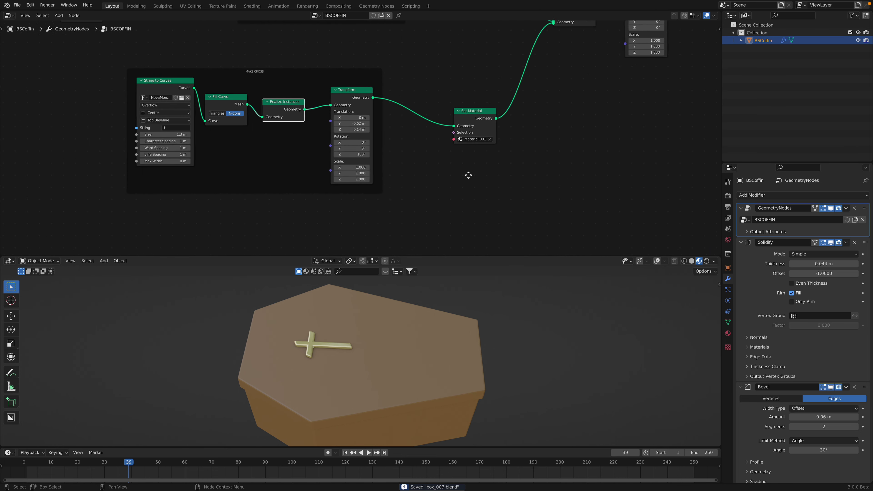
{"action": "middle_click_drag", "start_coordinate": [468, 175], "coordinate": [408, 215]}
{"action": "left_click_drag", "start_coordinate": [419, 147], "coordinate": [402, 148]}
{"action": "middle_click_drag", "start_coordinate": [442, 131], "coordinate": [398, 191]}
{"action": "scroll", "coordinate": [377, 160], "scroll_direction": "up", "scroll_amount": 2}
{"action": "left_click_drag", "start_coordinate": [388, 64], "coordinate": [353, 71]}
{"action": "middle_click_drag", "start_coordinate": [364, 124], "coordinate": [358, 130]}
{"action": "left_click_drag", "start_coordinate": [350, 223], "coordinate": [350, 168]}
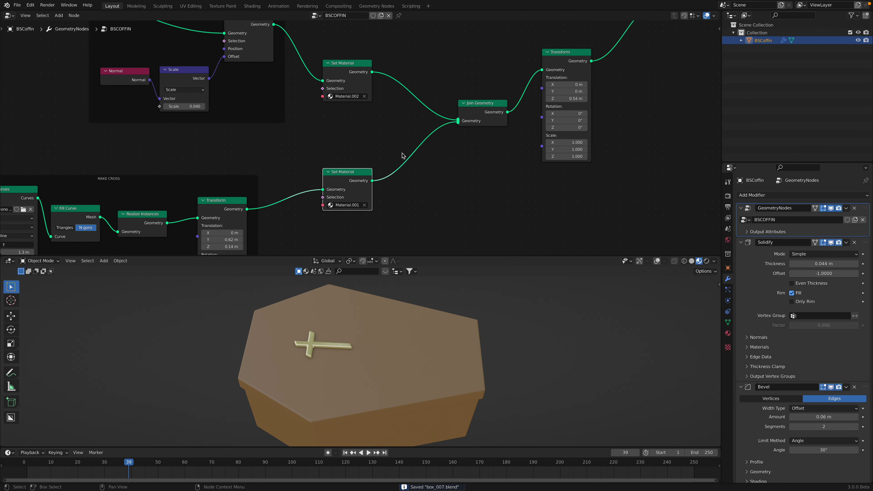
Step: Move the Join Geometry node closer to the two Set Material nodes and save the file
{"action": "scroll", "coordinate": [404, 156], "scroll_direction": "down", "scroll_amount": 2}
{"action": "middle_click_drag", "start_coordinate": [415, 162], "coordinate": [429, 137]}
{"action": "mouse_move", "coordinate": [428, 125]}
{"action": "left_mouse_down"}
{"action": "mouse_move", "coordinate": [454, 126]}
{"action": "mouse_move", "coordinate": [429, 126]}
{"action": "left_mouse_up"}
{"action": "middle_click_drag", "start_coordinate": [278, 186], "coordinate": [325, 174]}
{"action": "left_click_drag", "start_coordinate": [393, 126], "coordinate": [361, 133]}
{"action": "middle_click_drag", "start_coordinate": [361, 149], "coordinate": [379, 158]}
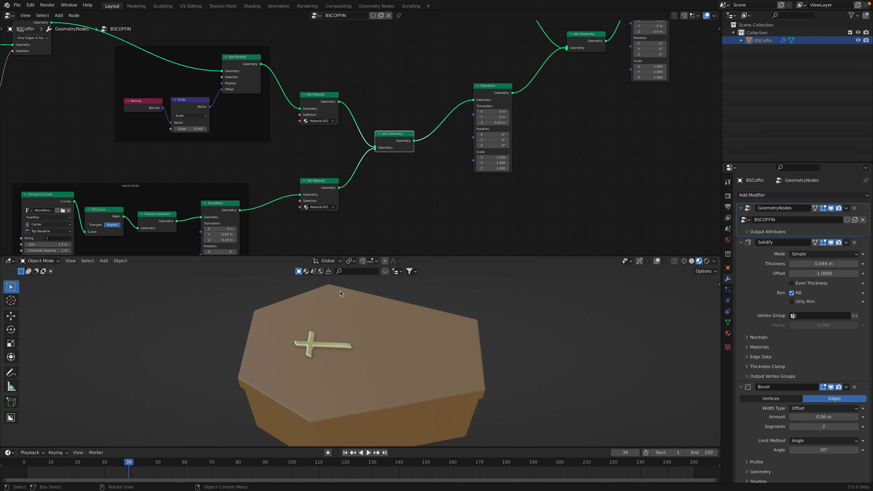
{"action": "key", "text": "ctrl+s"}
Step: Try a higher vertex count on the lid's Cylinder node and return it to 6
{"action": "middle_click_drag", "start_coordinate": [389, 384], "coordinate": [417, 351]}
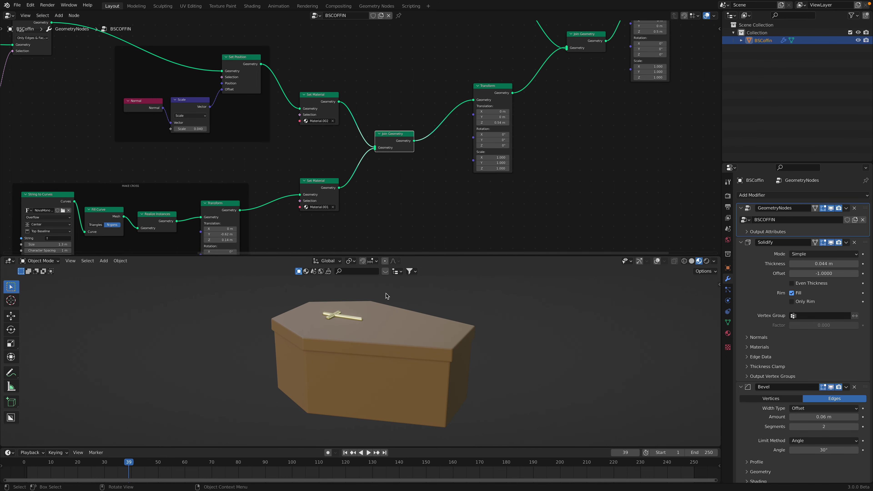
{"action": "middle_click_drag", "start_coordinate": [404, 385], "coordinate": [412, 401]}
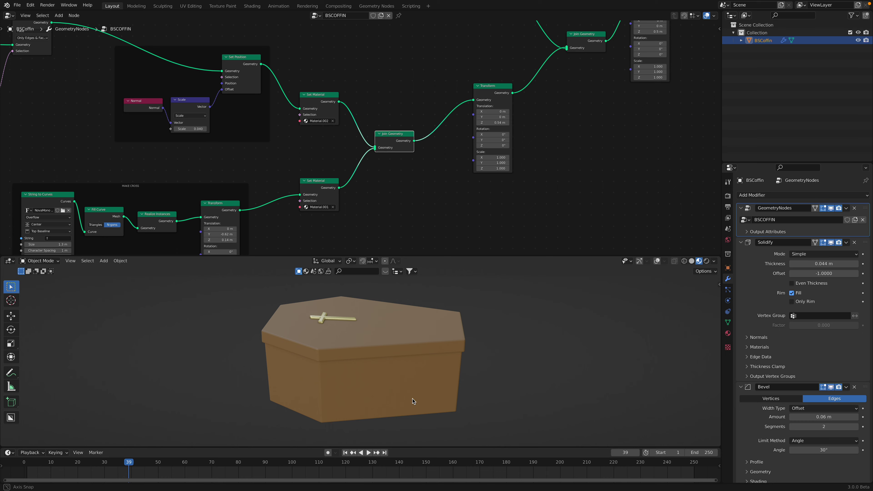
{"action": "middle_click_drag", "start_coordinate": [350, 159], "coordinate": [289, 98]}
{"action": "left_click", "coordinate": [288, 99]}
{"action": "scroll", "coordinate": [288, 97], "scroll_direction": "up", "scroll_amount": 1}
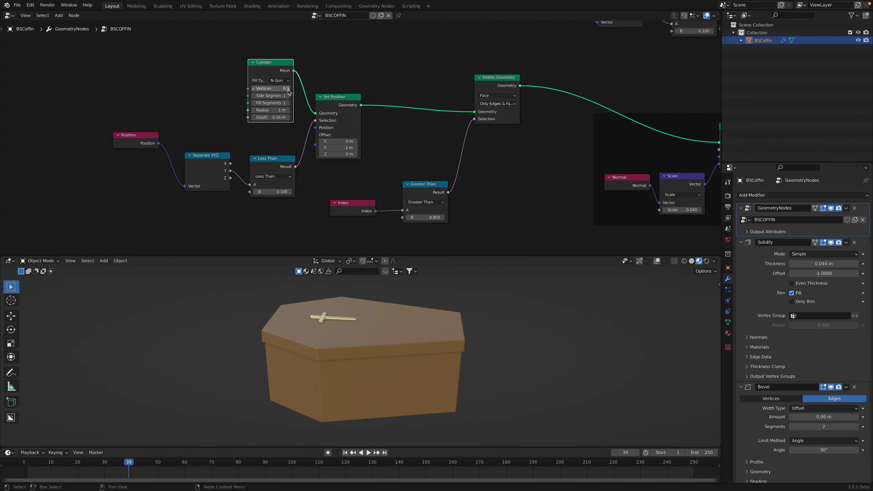
{"action": "left_click", "coordinate": [288, 88]}
{"action": "left_click", "coordinate": [288, 89]}
{"action": "left_click", "coordinate": [288, 89]}
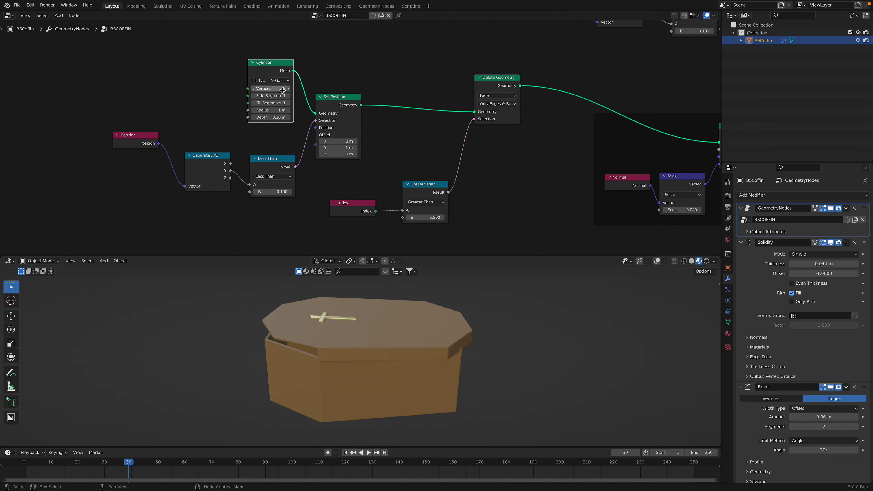
{"action": "key", "text": "Return"}
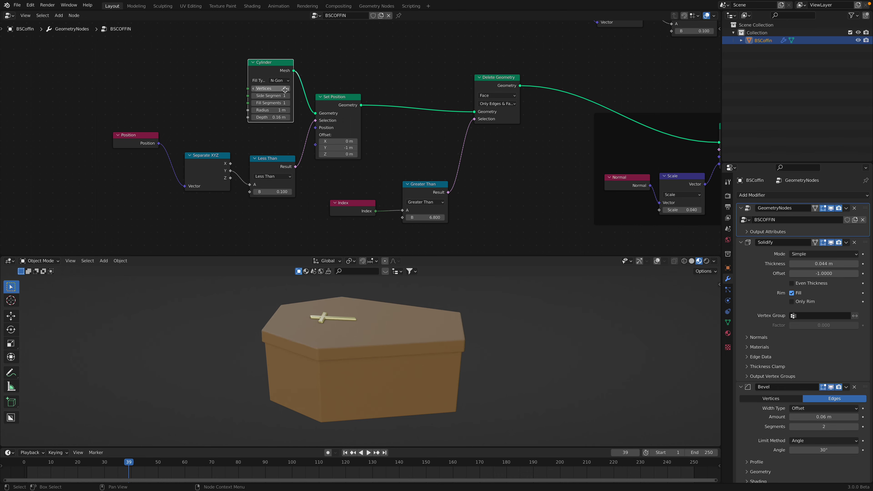
Step: Turn on the viewport overlays around the coffin
{"action": "middle_click_drag", "start_coordinate": [413, 339], "coordinate": [457, 314], "text": "shift"}
{"action": "left_click", "coordinate": [657, 260]}
{"action": "middle_click_drag", "start_coordinate": [423, 411], "coordinate": [368, 325]}
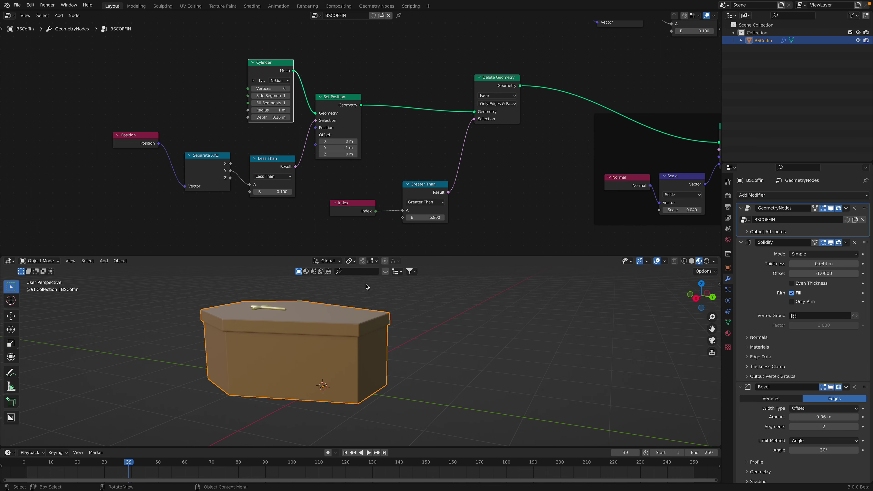
Step: Raise the lid above the box by increasing the Z translation of the lid's Transform node
{"action": "scroll", "coordinate": [298, 129], "scroll_direction": "right", "scroll_amount": 15, "text": "ctrl"}
{"action": "left_click_drag", "start_coordinate": [448, 163], "coordinate": [474, 163]}
{"action": "middle_click_drag", "start_coordinate": [412, 330], "coordinate": [358, 358]}
Step: Reposition the Delete Geometry node in the lid's node branch
{"action": "middle_click_drag", "start_coordinate": [38, 81], "coordinate": [390, 94]}
{"action": "left_click_drag", "start_coordinate": [292, 67], "coordinate": [346, 96]}
{"action": "middle_click_drag", "start_coordinate": [346, 96], "coordinate": [290, 121]}
{"action": "left_click_drag", "start_coordinate": [435, 102], "coordinate": [439, 104]}
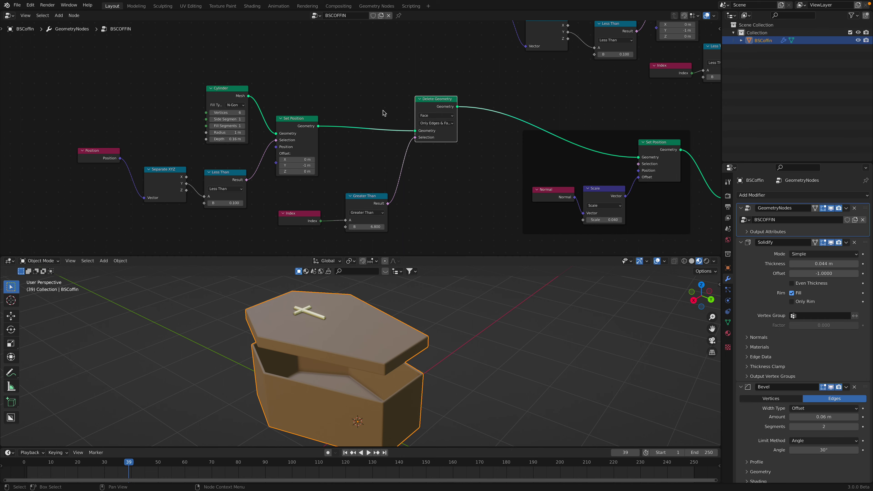
{"action": "scroll", "coordinate": [399, 102], "scroll_direction": "down", "scroll_amount": 2}
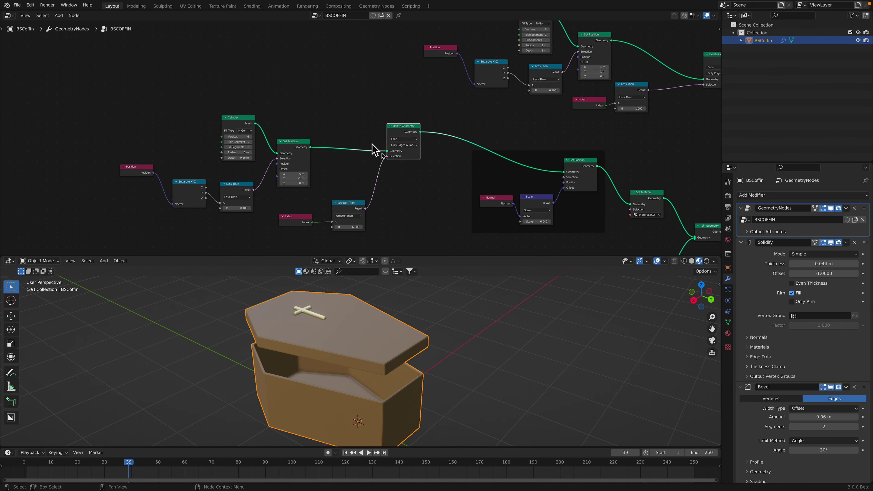
{"action": "scroll", "coordinate": [396, 147], "scroll_direction": "up", "scroll_amount": 1}
{"action": "scroll", "coordinate": [379, 233], "scroll_direction": "up", "scroll_amount": 1}
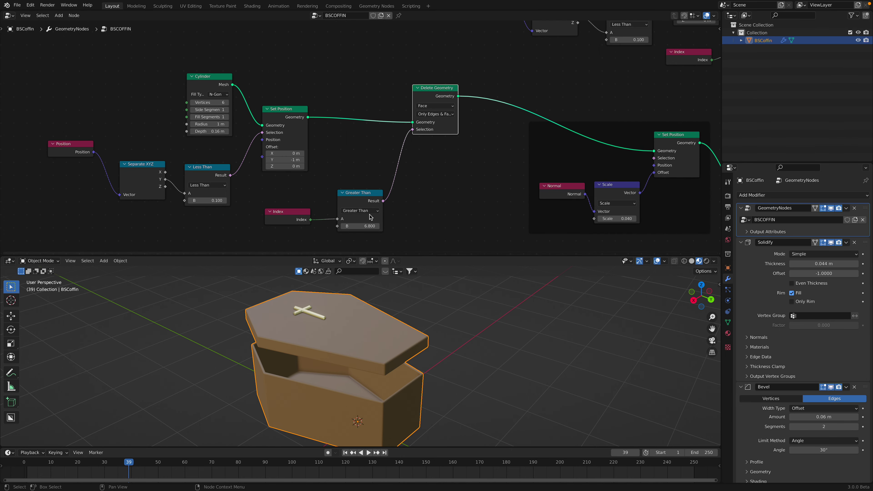
Step: Reposition the Greater Than and Index nodes that feed the lid's Delete Geometry selection
{"action": "middle_click_drag", "start_coordinate": [370, 214], "coordinate": [375, 202]}
{"action": "left_click_drag", "start_coordinate": [373, 182], "coordinate": [381, 175]}
{"action": "scroll", "coordinate": [316, 190], "scroll_direction": "up", "scroll_amount": 1}
{"action": "mouse_move", "coordinate": [305, 201]}
{"action": "left_mouse_down"}
{"action": "mouse_move", "coordinate": [312, 193]}
{"action": "mouse_move", "coordinate": [303, 194]}
{"action": "left_mouse_up"}
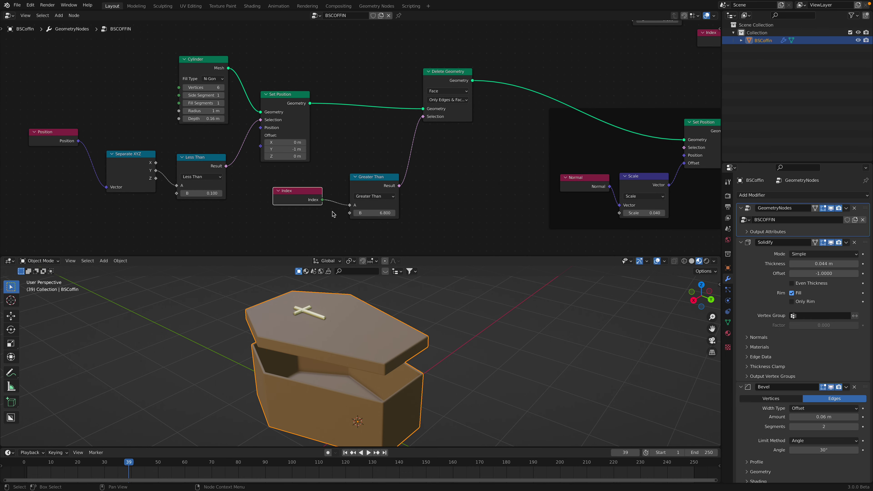
{"action": "middle_click_drag", "start_coordinate": [371, 322], "coordinate": [354, 311]}
{"action": "left_click_drag", "start_coordinate": [374, 184], "coordinate": [375, 187]}
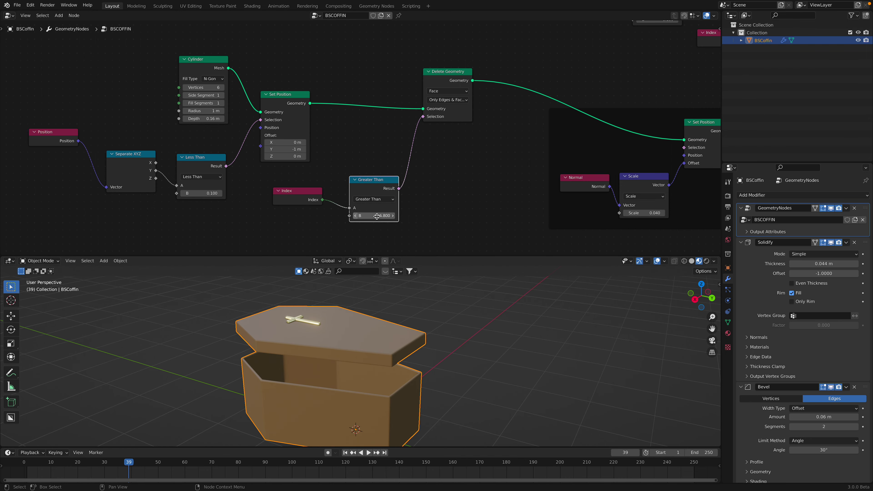
Step: Reposition the Index and Less Than nodes that feed the Delete Geometry selection in the box's branch
{"action": "middle_click_drag", "start_coordinate": [422, 25], "coordinate": [409, 146]}
{"action": "middle_click_drag", "start_coordinate": [444, 85], "coordinate": [220, 145]}
{"action": "scroll", "coordinate": [222, 146], "scroll_direction": "down", "scroll_amount": 3}
{"action": "middle_click_drag", "start_coordinate": [415, 157], "coordinate": [340, 114]}
{"action": "scroll", "coordinate": [412, 145], "scroll_direction": "up", "scroll_amount": 2}
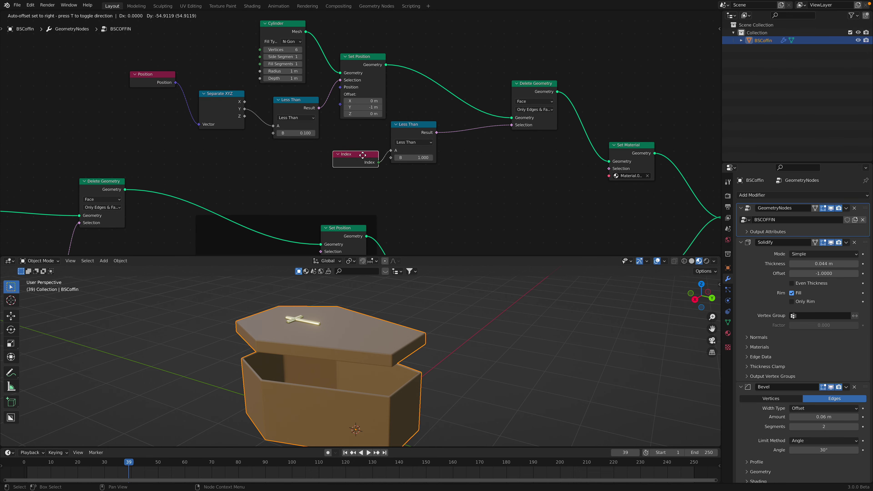
{"action": "left_click", "coordinate": [424, 138]}
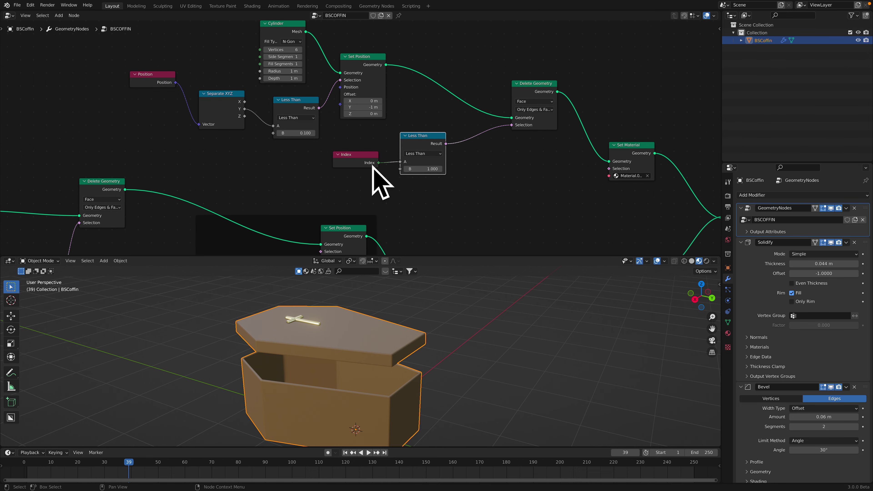
{"action": "mouse_move", "coordinate": [376, 352]}
{"action": "middle_mouse_down"}
{"action": "mouse_move", "coordinate": [376, 300]}
{"action": "mouse_move", "coordinate": [373, 347]}
{"action": "middle_mouse_up"}
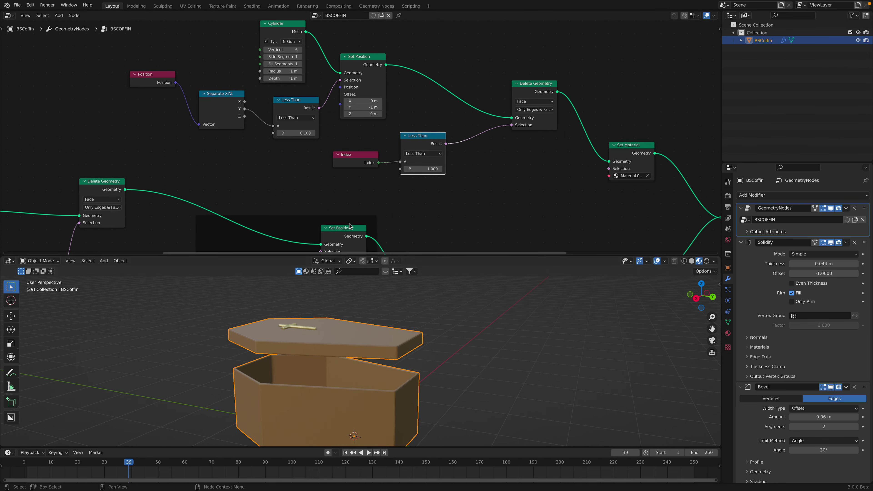
Step: Adjust the placement of the Cylinder, Set Position and Less Than nodes in the lid's branch
{"action": "scroll", "coordinate": [263, 148], "scroll_direction": "down", "scroll_amount": 2}
{"action": "scroll", "coordinate": [263, 128], "scroll_direction": "left", "scroll_amount": 5}
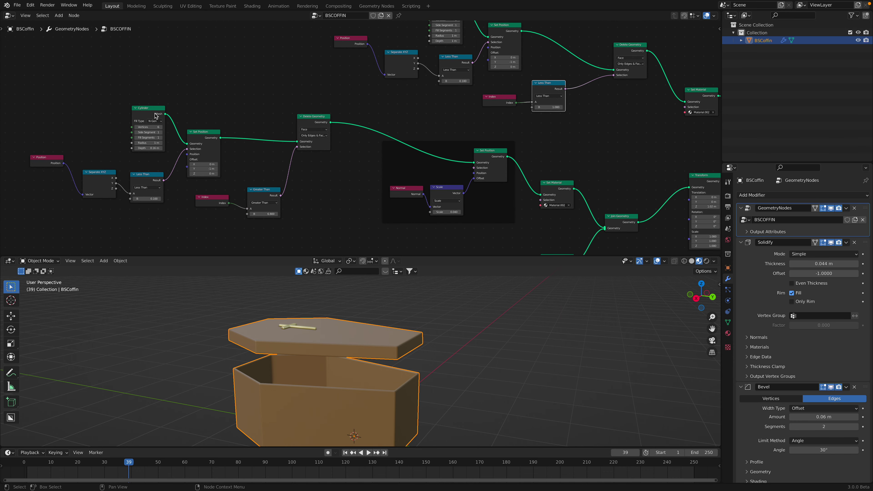
{"action": "left_click_drag", "start_coordinate": [154, 111], "coordinate": [151, 114]}
{"action": "middle_click_drag", "start_coordinate": [257, 145], "coordinate": [313, 141]}
{"action": "scroll", "coordinate": [315, 128], "scroll_direction": "up", "scroll_amount": 1}
{"action": "left_click_drag", "start_coordinate": [244, 136], "coordinate": [252, 136]}
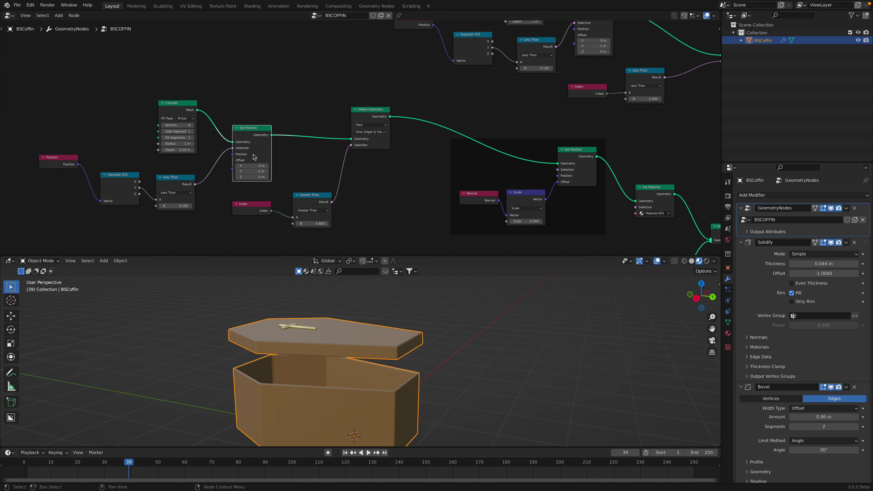
{"action": "left_click_drag", "start_coordinate": [192, 186], "coordinate": [200, 185]}
{"action": "middle_click_drag", "start_coordinate": [223, 173], "coordinate": [257, 161]}
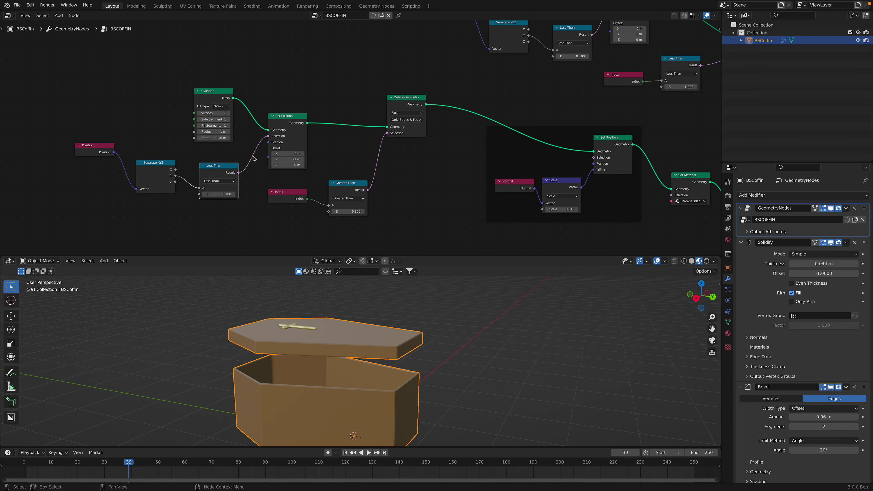
Step: Move the Position and Separate XYZ nodes of the box's branch farther from its Less Than node
{"action": "middle_click_drag", "start_coordinate": [367, 329], "coordinate": [358, 327]}
{"action": "middle_click_drag", "start_coordinate": [406, 71], "coordinate": [333, 158]}
{"action": "left_click_drag", "start_coordinate": [378, 98], "coordinate": [340, 90]}
{"action": "left_click_drag", "start_coordinate": [425, 113], "coordinate": [381, 102]}
{"action": "middle_click_drag", "start_coordinate": [475, 76], "coordinate": [405, 88]}
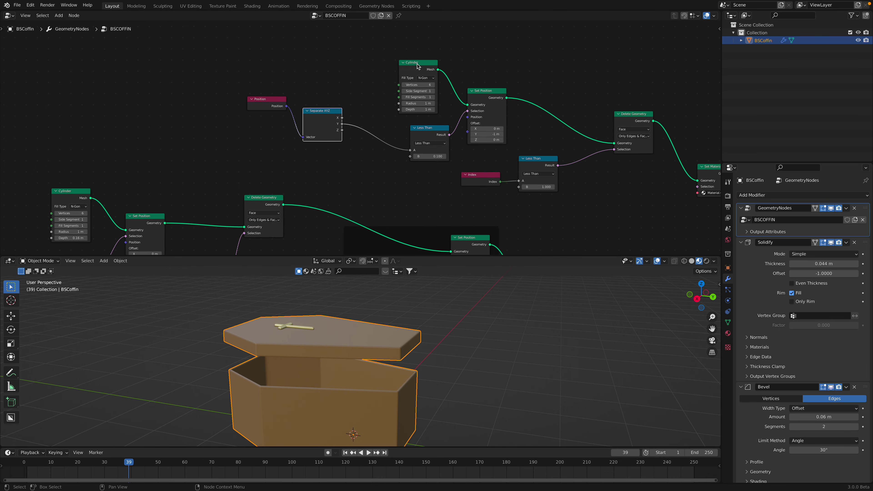
Step: Shift the Cylinder, Set Position and Less Than nodes of the box's branch closer to Separate XYZ
{"action": "left_click_drag", "start_coordinate": [417, 63], "coordinate": [399, 56]}
{"action": "left_click_drag", "start_coordinate": [485, 92], "coordinate": [472, 84]}
{"action": "left_click_drag", "start_coordinate": [420, 128], "coordinate": [395, 118]}
{"action": "middle_click_drag", "start_coordinate": [321, 137], "coordinate": [362, 118]}
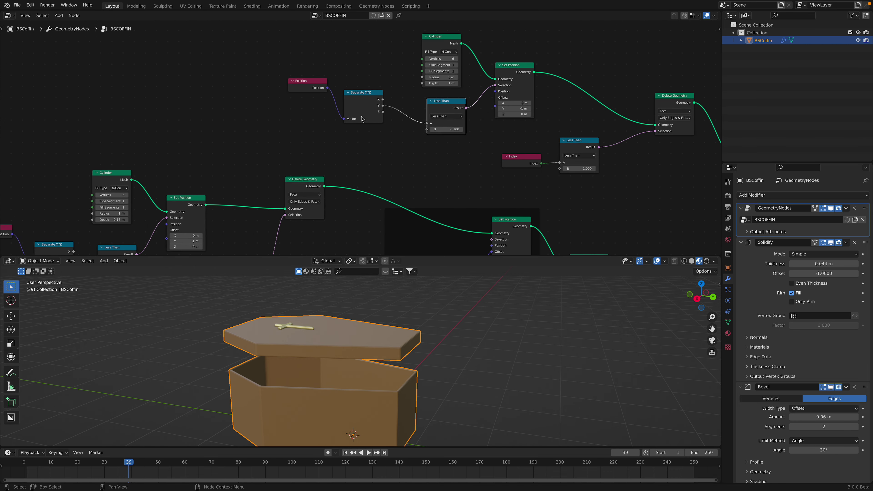
Step: Nudge the Separate XYZ and Less Than nodes of the lid's branch closer to the Position node
{"action": "middle_click_drag", "start_coordinate": [442, 113], "coordinate": [454, 138]}
{"action": "middle_click_drag", "start_coordinate": [114, 226], "coordinate": [351, 128]}
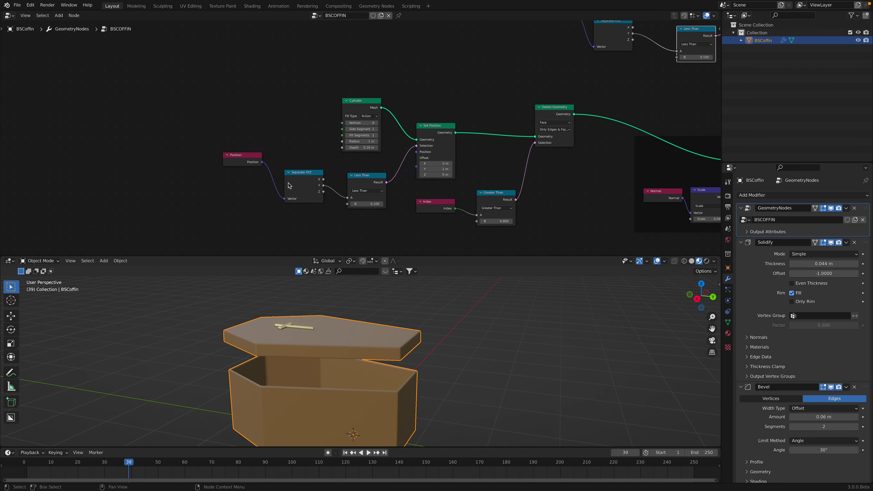
{"action": "scroll", "coordinate": [288, 182], "scroll_direction": "up", "scroll_amount": 1}
{"action": "left_click_drag", "start_coordinate": [300, 183], "coordinate": [295, 183]}
{"action": "middle_click_drag", "start_coordinate": [296, 184], "coordinate": [236, 186]}
{"action": "left_click_drag", "start_coordinate": [307, 181], "coordinate": [300, 181]}
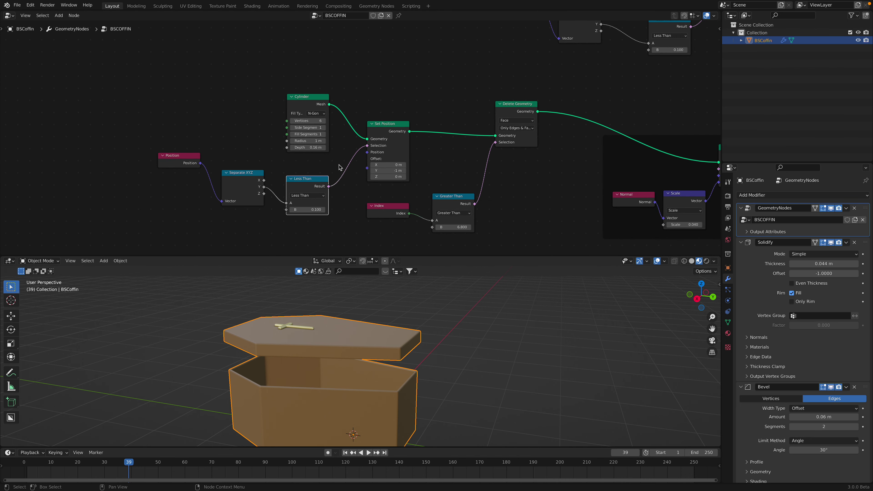
Step: Examine the lid's node branch and the overall node tree against the coffin seen from several angles
{"action": "middle_click_drag", "start_coordinate": [369, 149], "coordinate": [312, 151]}
{"action": "left_click_drag", "start_coordinate": [320, 173], "coordinate": [340, 187]}
{"action": "middle_click_drag", "start_coordinate": [275, 341], "coordinate": [268, 302]}
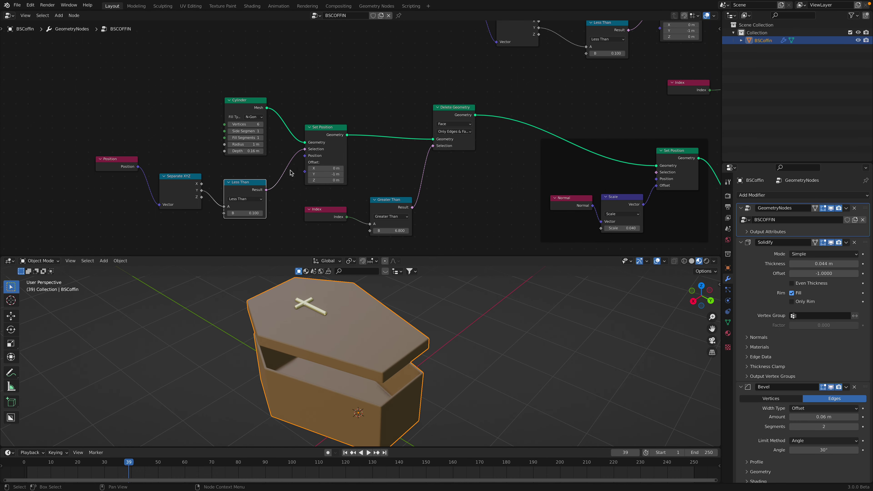
{"action": "scroll", "coordinate": [292, 173], "scroll_direction": "down", "scroll_amount": 2}
{"action": "key", "text": "Home"}
{"action": "middle_click_drag", "start_coordinate": [368, 319], "coordinate": [375, 339]}
{"action": "middle_click_drag", "start_coordinate": [347, 168], "coordinate": [357, 169]}
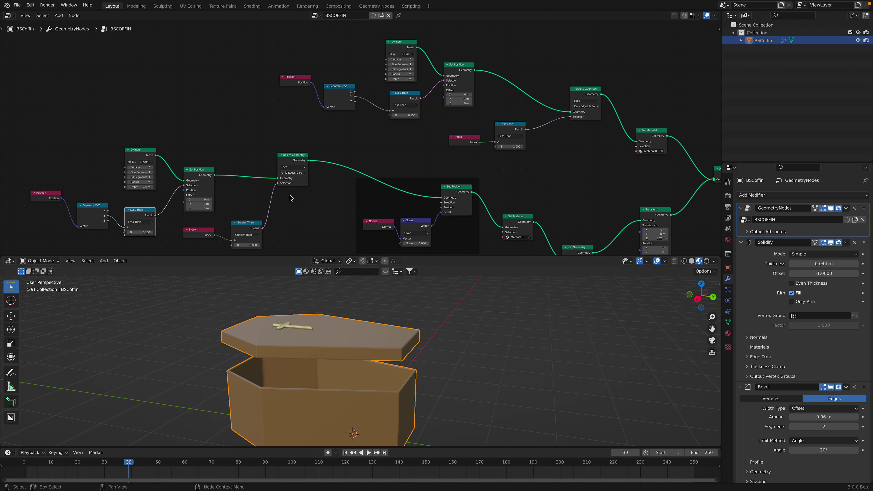
{"action": "middle_click_drag", "start_coordinate": [378, 351], "coordinate": [322, 345]}
{"action": "middle_click_drag", "start_coordinate": [148, 165], "coordinate": [310, 126]}
{"action": "scroll", "coordinate": [225, 165], "scroll_direction": "up", "scroll_amount": 1}
{"action": "left_click", "coordinate": [274, 164]}
{"action": "scroll", "coordinate": [274, 165], "scroll_direction": "up", "scroll_amount": 1}
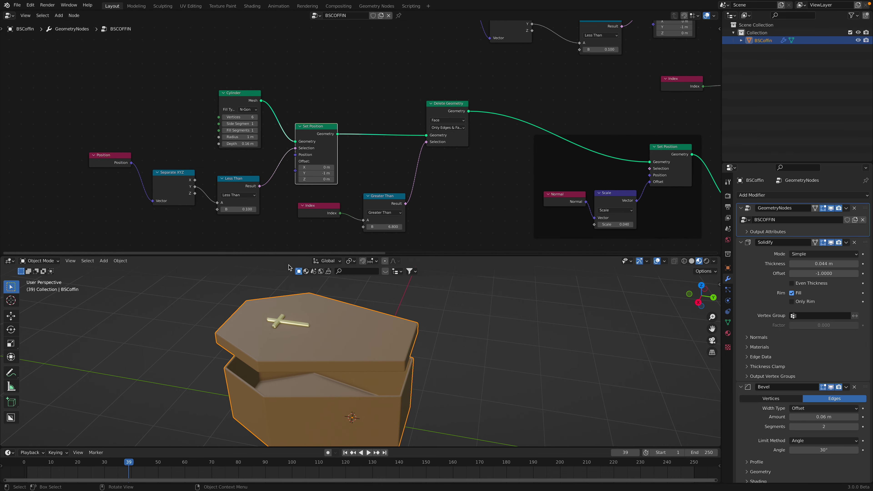
{"action": "scroll", "coordinate": [349, 385], "scroll_direction": "down", "scroll_amount": 4}
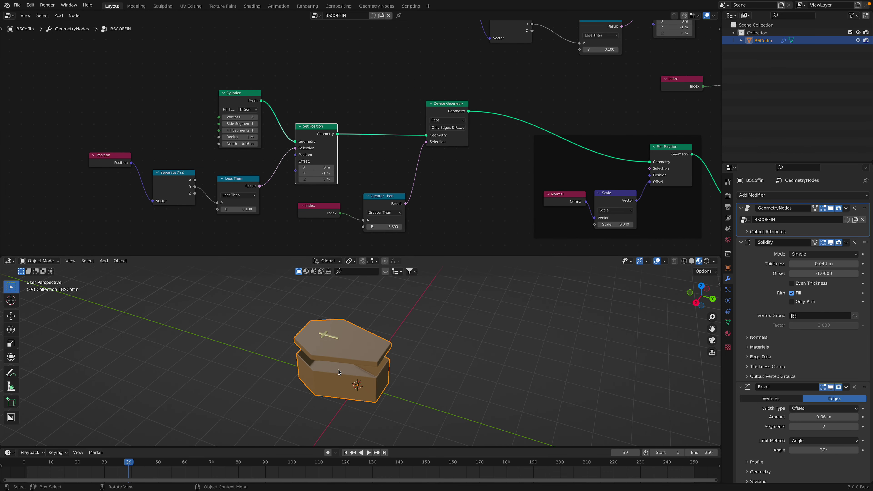
{"action": "scroll", "coordinate": [181, 183], "scroll_direction": "up", "scroll_amount": 1}
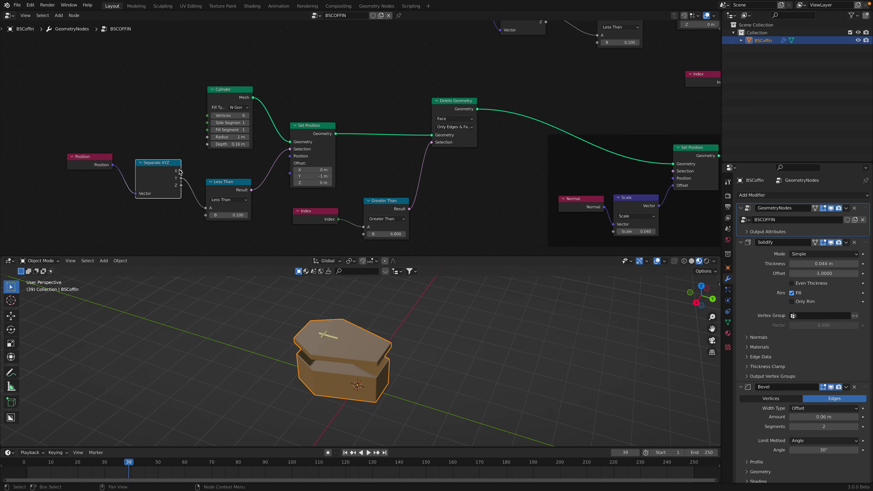
Step: Adjust the placement of the Separate XYZ and Cylinder nodes in the lid's branch
{"action": "middle_click_drag", "start_coordinate": [151, 184], "coordinate": [117, 186]}
{"action": "left_click_drag", "start_coordinate": [198, 96], "coordinate": [189, 93]}
{"action": "left_click_drag", "start_coordinate": [146, 169], "coordinate": [146, 174]}
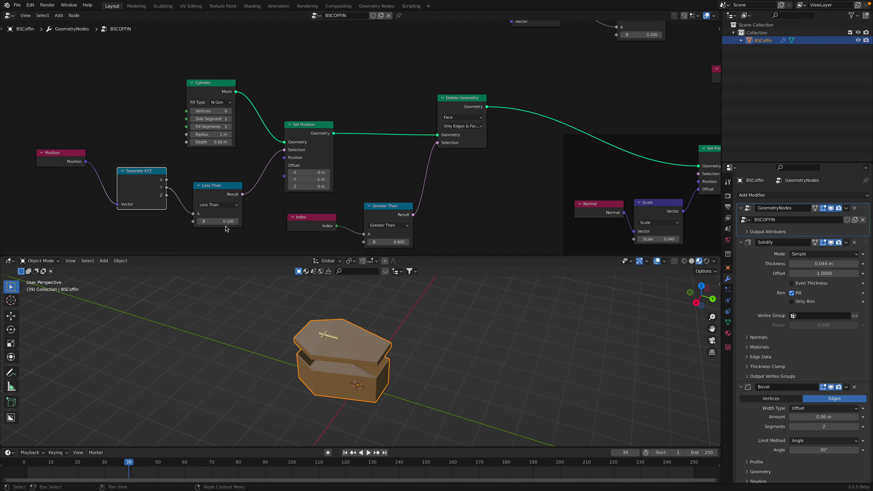
{"action": "scroll", "coordinate": [217, 207], "scroll_direction": "up", "scroll_amount": 1}
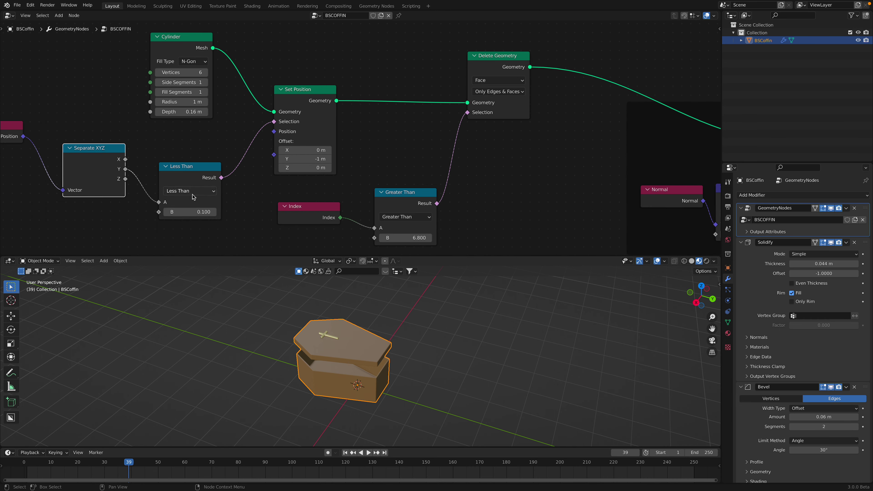
{"action": "scroll", "coordinate": [219, 185], "scroll_direction": "down", "scroll_amount": 1}
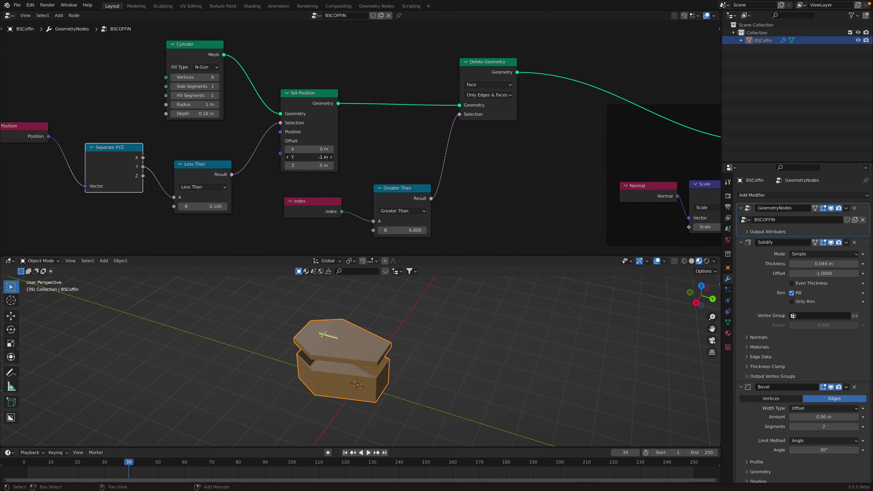
Step: Try a Y offset of -0.2 m in the lid branch's first Set Position node and restore it to -1 m
{"action": "left_click_drag", "start_coordinate": [310, 156], "coordinate": [341, 157]}
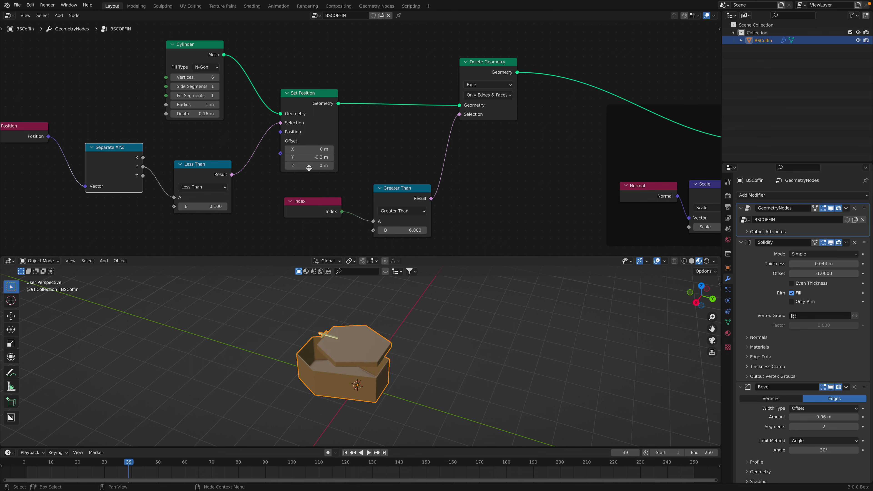
{"action": "mouse_move", "coordinate": [309, 157]}
{"action": "left_mouse_down"}
{"action": "mouse_move", "coordinate": [296, 157]}
{"action": "mouse_move", "coordinate": [321, 157]}
{"action": "left_mouse_up"}
{"action": "middle_click_drag", "start_coordinate": [344, 344], "coordinate": [384, 328]}
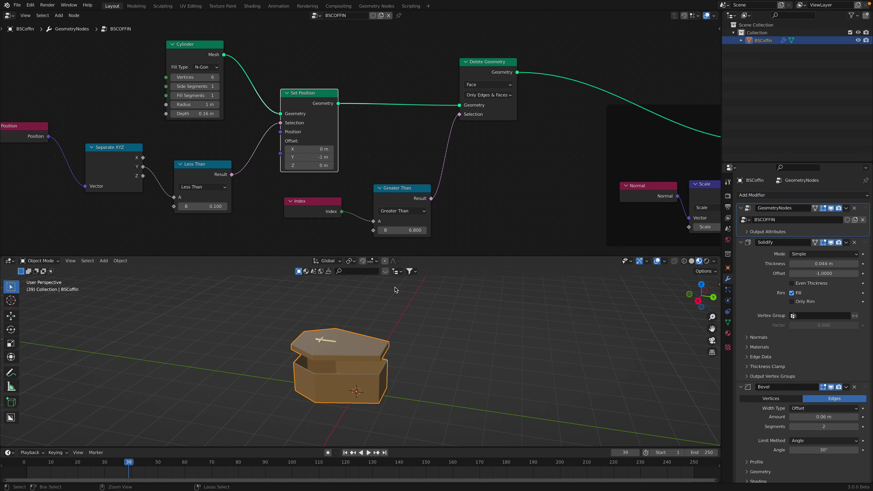
Step: Save the file and nudge the final Join Geometry node and the box branch's Set Material node
{"action": "key", "text": "ctrl+s"}
{"action": "scroll", "coordinate": [318, 194], "scroll_direction": "down", "scroll_amount": 4}
{"action": "scroll", "coordinate": [324, 181], "scroll_direction": "up", "scroll_amount": 2}
{"action": "scroll", "coordinate": [322, 158], "scroll_direction": "down", "scroll_amount": 3}
{"action": "left_click_drag", "start_coordinate": [231, 78], "coordinate": [586, 157]}
{"action": "middle_click_drag", "start_coordinate": [586, 198], "coordinate": [376, 172]}
{"action": "scroll", "coordinate": [419, 148], "scroll_direction": "up", "scroll_amount": 6}
{"action": "left_click", "coordinate": [490, 165]}
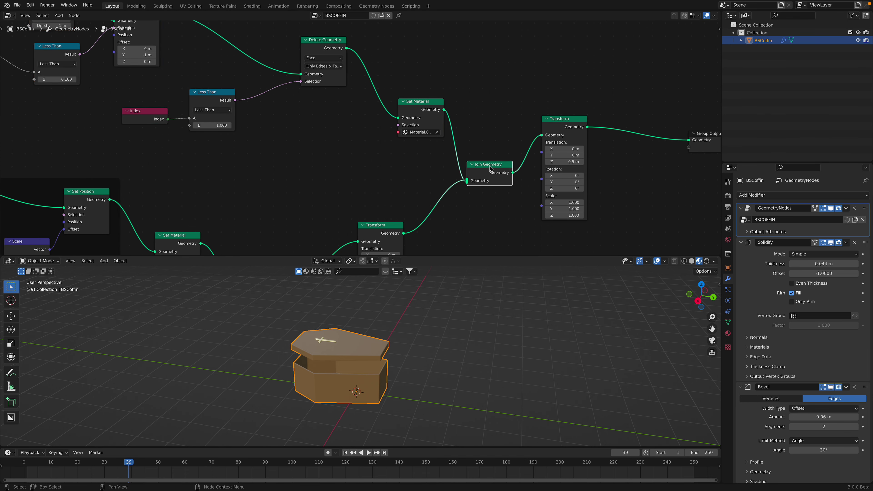
{"action": "left_click_drag", "start_coordinate": [490, 168], "coordinate": [489, 157]}
{"action": "left_click_drag", "start_coordinate": [423, 103], "coordinate": [399, 94]}
{"action": "middle_click_drag", "start_coordinate": [435, 188], "coordinate": [430, 150]}
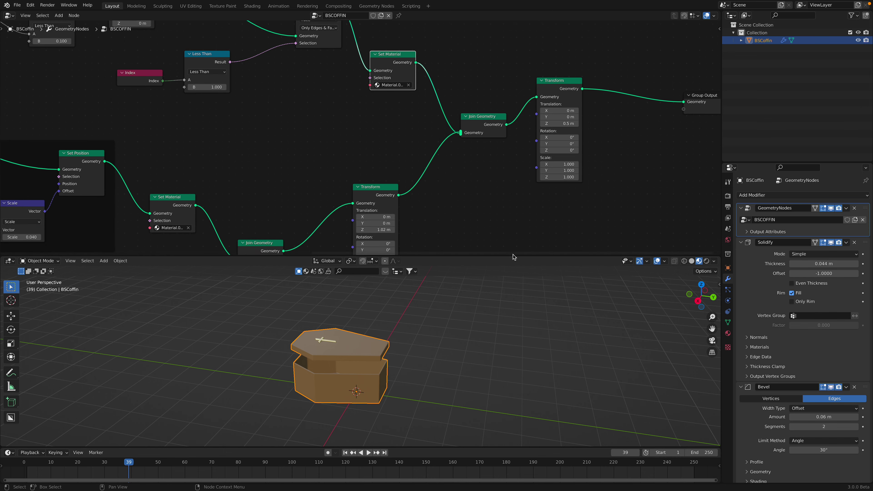
Step: Try a reddish-brown base color for Material.002 with hue 0.030, saturation 0.794 and value 0.179
{"action": "left_click", "coordinate": [728, 333]}
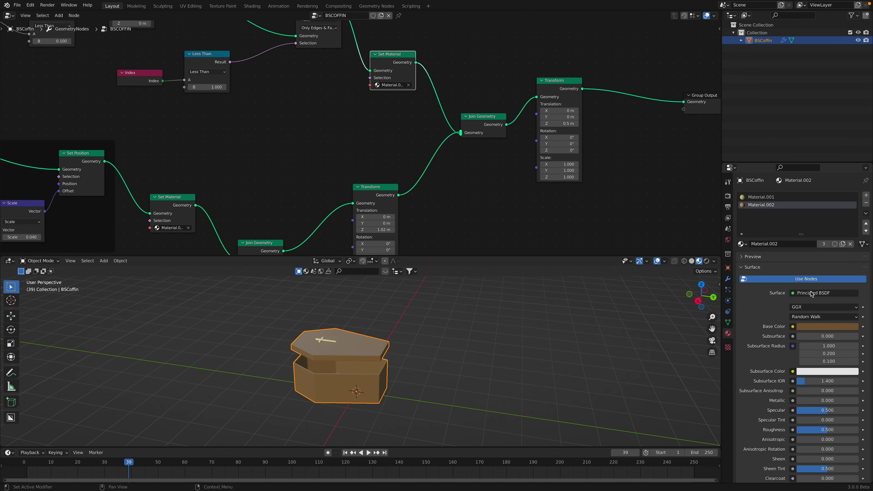
{"action": "left_click", "coordinate": [822, 326]}
{"action": "left_click_drag", "start_coordinate": [834, 254], "coordinate": [814, 256]}
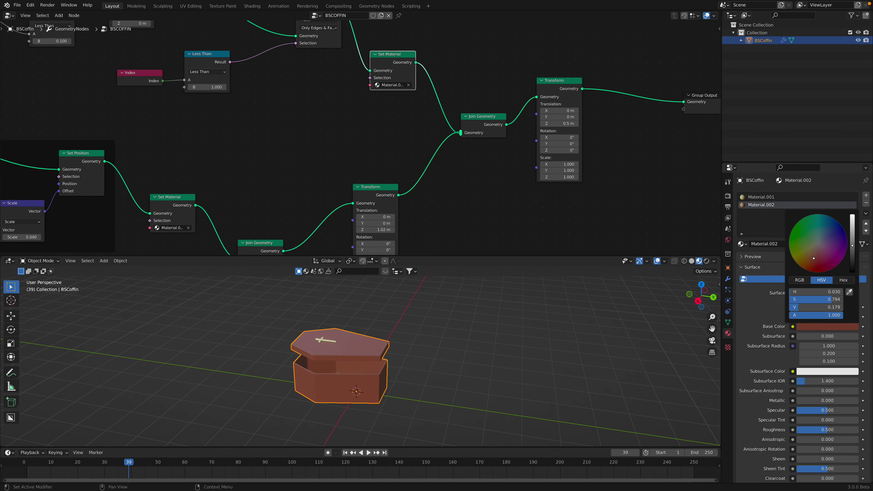
{"action": "mouse_move", "coordinate": [481, 348]}
{"action": "middle_mouse_down"}
{"action": "mouse_move", "coordinate": [477, 371]}
{"action": "mouse_move", "coordinate": [469, 352]}
{"action": "middle_mouse_up"}
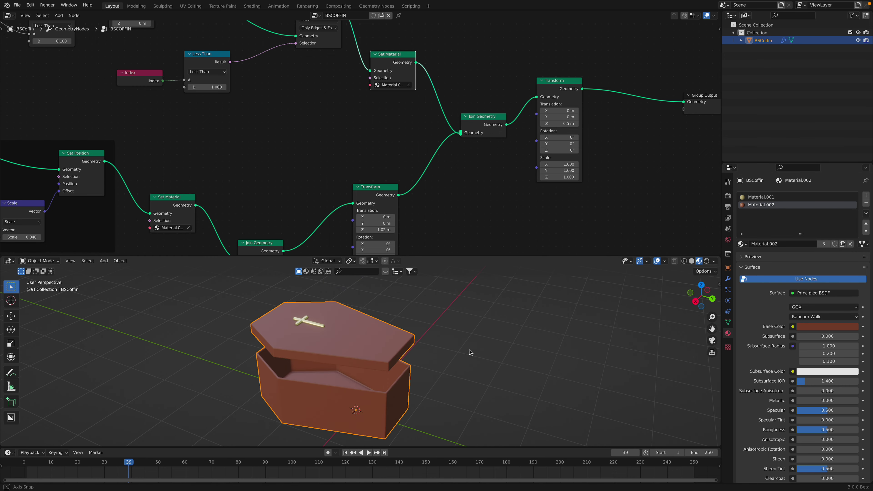
Step: Change the base color of Material.002 to dark purple and save the file
{"action": "left_click", "coordinate": [821, 328]}
{"action": "mouse_move", "coordinate": [853, 248]}
{"action": "left_mouse_down"}
{"action": "mouse_move", "coordinate": [852, 271]}
{"action": "mouse_move", "coordinate": [852, 250]}
{"action": "left_mouse_up"}
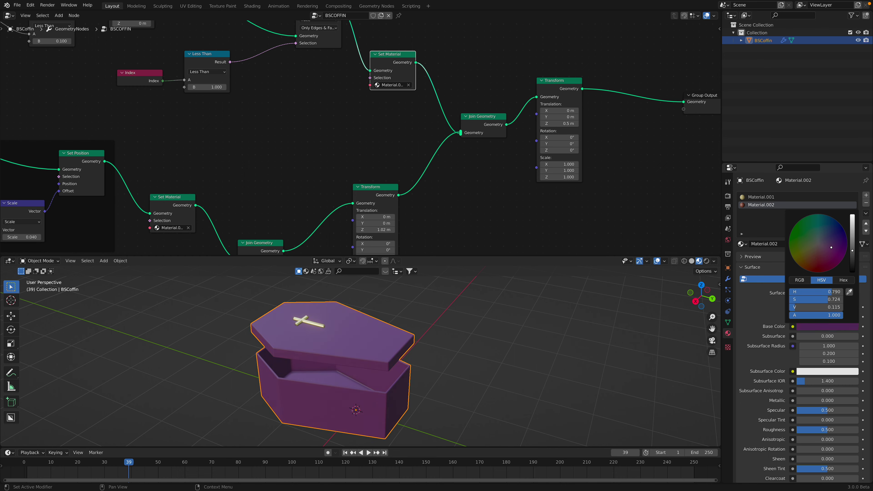
{"action": "middle_click_drag", "start_coordinate": [482, 362], "coordinate": [550, 344]}
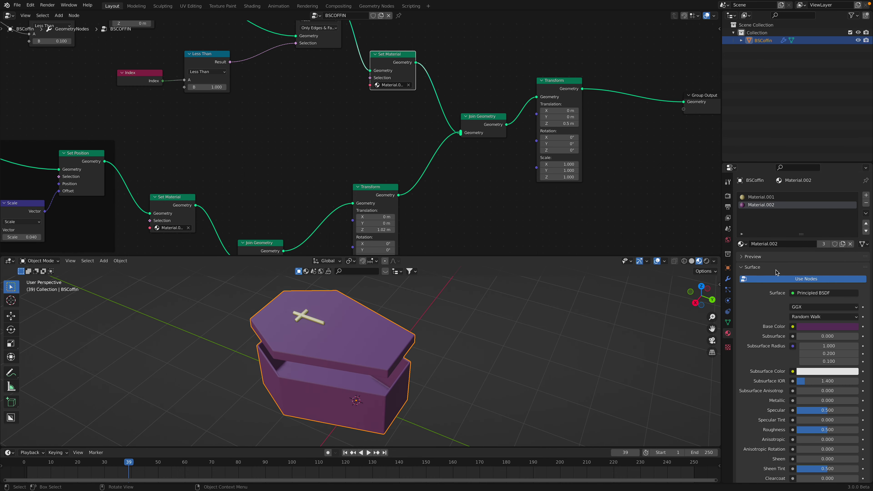
{"action": "middle_click_drag", "start_coordinate": [498, 371], "coordinate": [280, 369]}
{"action": "key", "text": "ctrl+s"}
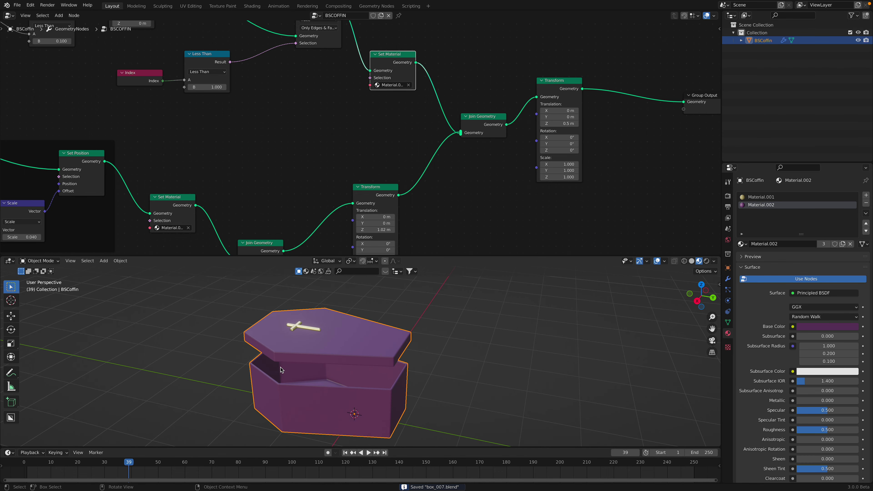
{"action": "middle_click_drag", "start_coordinate": [280, 367], "coordinate": [409, 330]}
{"action": "key", "text": "ctrl+s"}
Step: Shift the final Join Geometry and Transform nodes slightly to tidy the output end of the tree
{"action": "scroll", "coordinate": [446, 131], "scroll_direction": "down", "scroll_amount": 2}
{"action": "left_click_drag", "start_coordinate": [410, 121], "coordinate": [416, 111]}
{"action": "left_click_drag", "start_coordinate": [474, 94], "coordinate": [482, 95]}
{"action": "mouse_move", "coordinate": [481, 127]}
{"action": "left_mouse_down"}
{"action": "mouse_move", "coordinate": [509, 128]}
{"action": "mouse_move", "coordinate": [491, 128]}
{"action": "left_mouse_up"}
Step: Lower the lid onto the box by setting its Transform node's Z translation to 0.54 m, undoing any further trial changes
{"action": "left_click", "coordinate": [695, 303]}
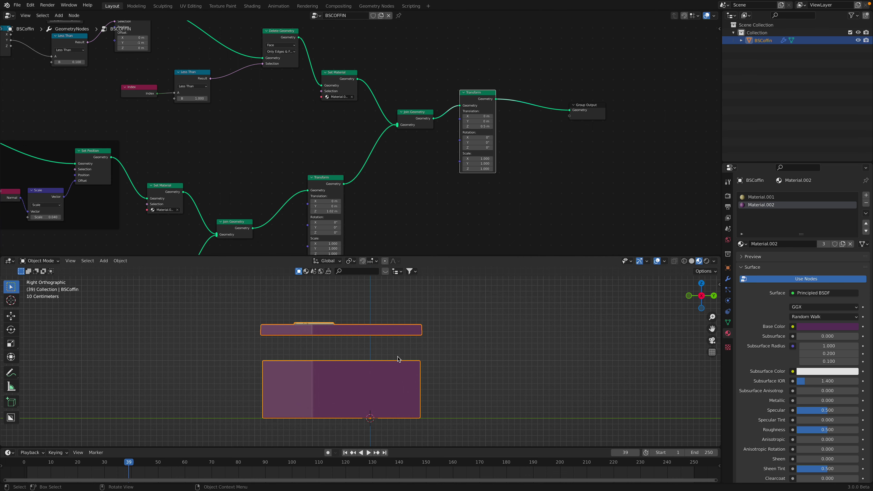
{"action": "middle_click_drag", "start_coordinate": [398, 359], "coordinate": [379, 344]}
{"action": "middle_click_drag", "start_coordinate": [326, 207], "coordinate": [346, 137]}
{"action": "left_click_drag", "start_coordinate": [344, 145], "coordinate": [325, 145]}
{"action": "middle_click_drag", "start_coordinate": [380, 357], "coordinate": [334, 370]}
{"action": "mouse_move", "coordinate": [348, 140]}
{"action": "left_mouse_down"}
{"action": "mouse_move", "coordinate": [381, 139]}
{"action": "mouse_move", "coordinate": [361, 139]}
{"action": "left_mouse_up"}
{"action": "key", "text": "ctrl+z"}
{"action": "key", "text": "ctrl+z"}
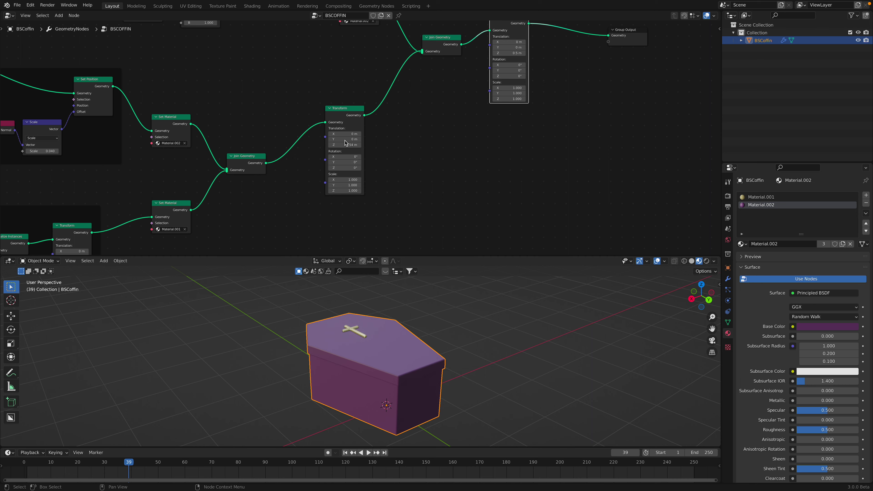
Step: Nudge the lid's Transform node closer to the Join Geometry node that combines lid and cross
{"action": "scroll", "coordinate": [357, 136], "scroll_direction": "up", "scroll_amount": 2}
{"action": "middle_click_drag", "start_coordinate": [348, 103], "coordinate": [327, 117]}
{"action": "left_click_drag", "start_coordinate": [327, 118], "coordinate": [320, 117]}
{"action": "scroll", "coordinate": [357, 146], "scroll_direction": "down", "scroll_amount": 1}
{"action": "middle_click_drag", "start_coordinate": [361, 303], "coordinate": [372, 286]}
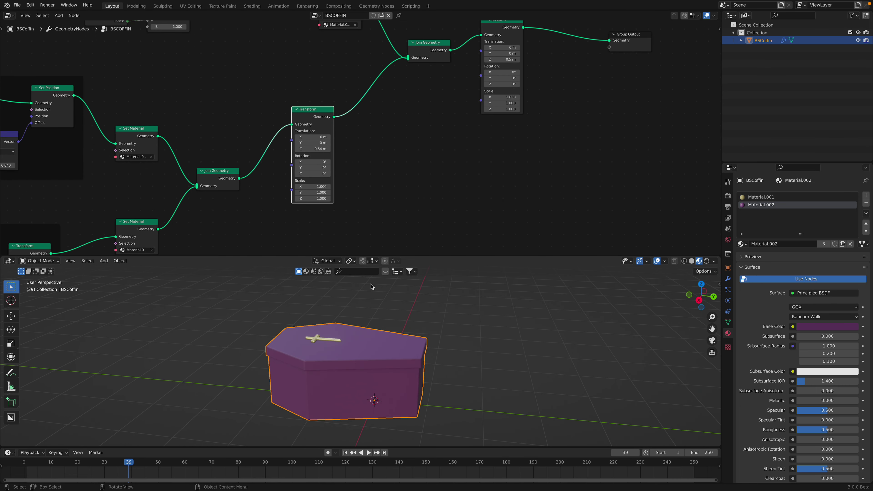
Step: Try sliding the lid to 0.92 m along Y and reset its Transform node's Y and Z translations to 0
{"action": "left_click_drag", "start_coordinate": [311, 160], "coordinate": [330, 142]}
{"action": "middle_click_drag", "start_coordinate": [344, 396], "coordinate": [374, 303]}
{"action": "type", "text": "0"}
{"action": "key", "text": "Return"}
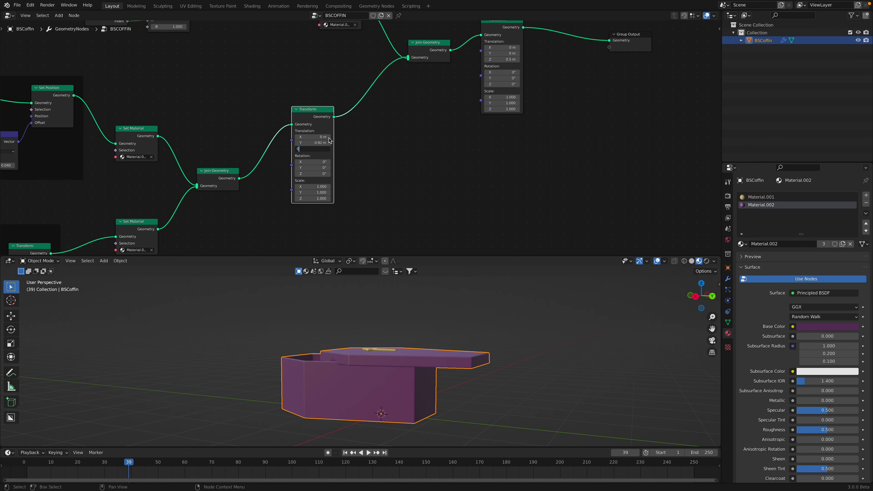
{"action": "type", "text": "0"}
{"action": "key", "text": "Return"}
{"action": "type", "text": "0"}
{"action": "key", "text": "Return"}
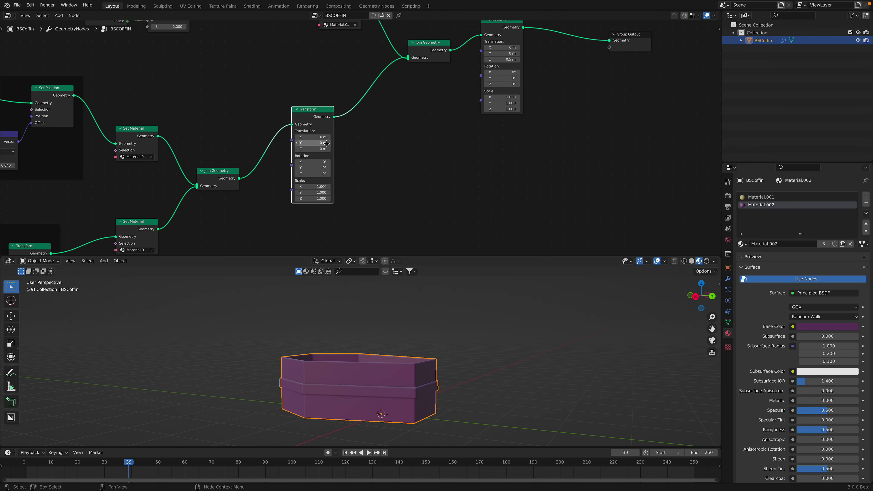
{"action": "double_click", "coordinate": [313, 143]}
{"action": "type", "text": "0"}
{"action": "key", "text": "Return"}
Step: Set the Z translation of the lid's Transform node to 0.46 m and save the file
{"action": "mouse_move", "coordinate": [313, 148]}
{"action": "left_mouse_down"}
{"action": "mouse_move", "coordinate": [332, 149]}
{"action": "mouse_move", "coordinate": [318, 148]}
{"action": "left_mouse_up"}
{"action": "key", "text": "ctrl+s"}
{"action": "middle_click_drag", "start_coordinate": [482, 348], "coordinate": [400, 332]}
Step: Nudge the framed Set Position node of the lid's branch that is driven by Normal and Scale
{"action": "middle_click_drag", "start_coordinate": [378, 148], "coordinate": [398, 186]}
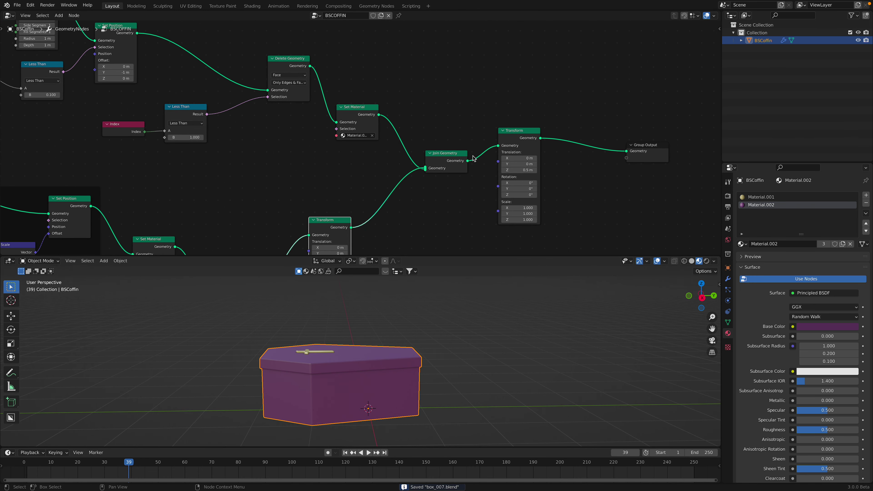
{"action": "middle_click_drag", "start_coordinate": [475, 159], "coordinate": [473, 181]}
{"action": "middle_click_drag", "start_coordinate": [406, 160], "coordinate": [486, 174]}
{"action": "scroll", "coordinate": [486, 174], "scroll_direction": "down", "scroll_amount": 5}
{"action": "middle_click_drag", "start_coordinate": [430, 227], "coordinate": [409, 138]}
{"action": "scroll", "coordinate": [409, 139], "scroll_direction": "up", "scroll_amount": 1}
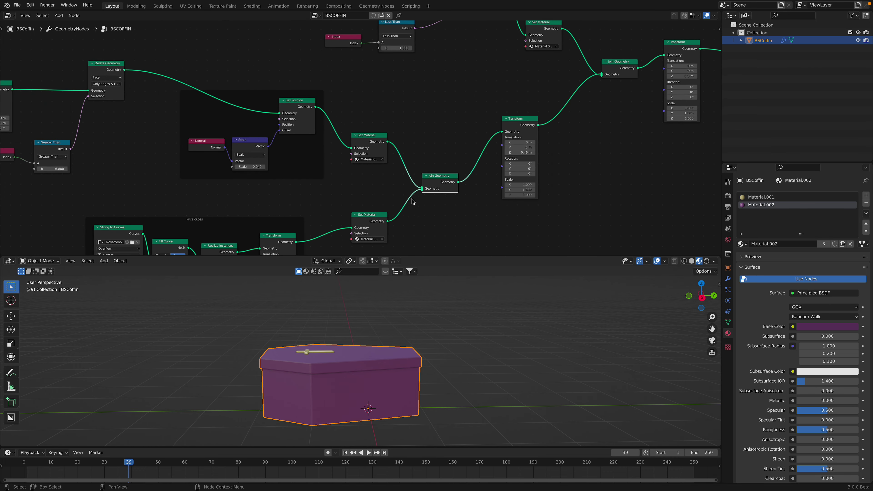
{"action": "middle_click_drag", "start_coordinate": [413, 195], "coordinate": [357, 132]}
{"action": "scroll", "coordinate": [371, 132], "scroll_direction": "up", "scroll_amount": 1}
{"action": "left_click_drag", "start_coordinate": [361, 113], "coordinate": [355, 103]}
{"action": "scroll", "coordinate": [358, 138], "scroll_direction": "up", "scroll_amount": 1}
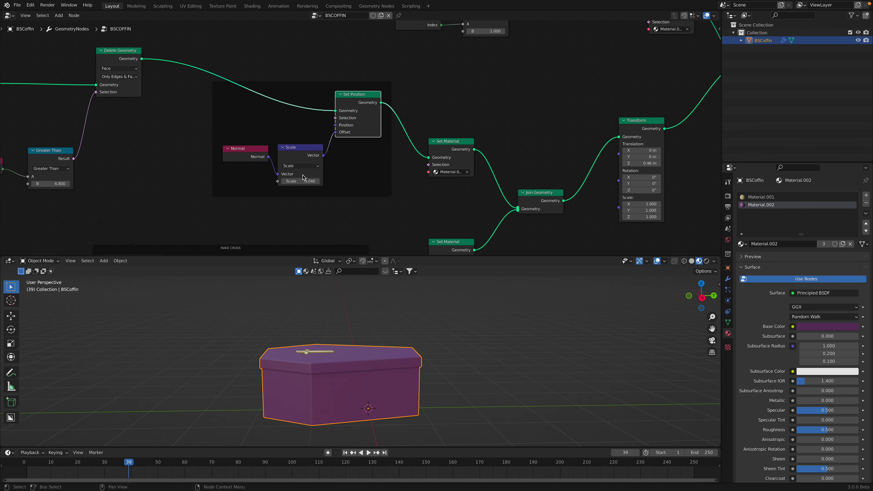
Step: Try a Scale value of 0.060 on the lid's normals, check the lid's fit and return it to 0.040
{"action": "mouse_move", "coordinate": [301, 181]}
{"action": "left_mouse_down"}
{"action": "mouse_move", "coordinate": [330, 181]}
{"action": "mouse_move", "coordinate": [298, 181]}
{"action": "left_mouse_up"}
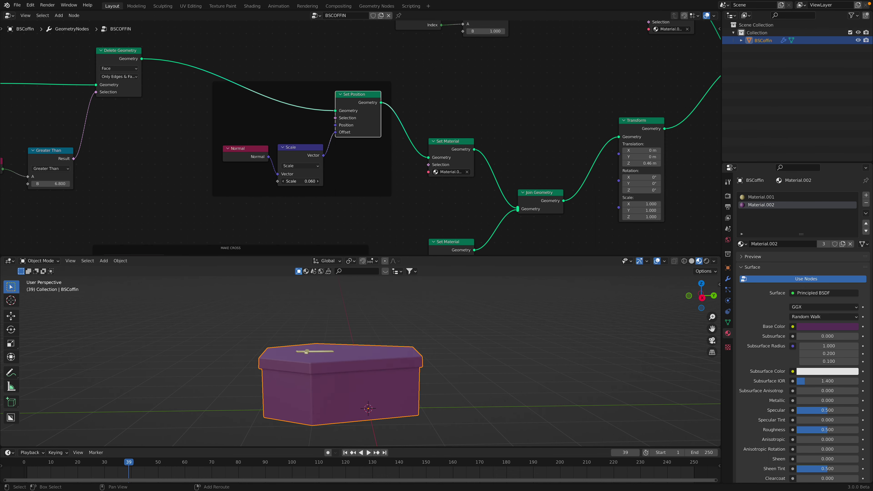
{"action": "left_click", "coordinate": [702, 297]}
{"action": "middle_click_drag", "start_coordinate": [240, 376], "coordinate": [332, 342]}
{"action": "left_click_drag", "start_coordinate": [307, 181], "coordinate": [289, 181]}
{"action": "middle_click_drag", "start_coordinate": [330, 382], "coordinate": [519, 405]}
{"action": "scroll", "coordinate": [519, 405], "scroll_direction": "down", "scroll_amount": 4}
{"action": "middle_click_drag", "start_coordinate": [481, 405], "coordinate": [351, 357]}
Step: Save the file and enlarge the 3D viewport at the expense of the node editor
{"action": "key", "text": "ctrl+s"}
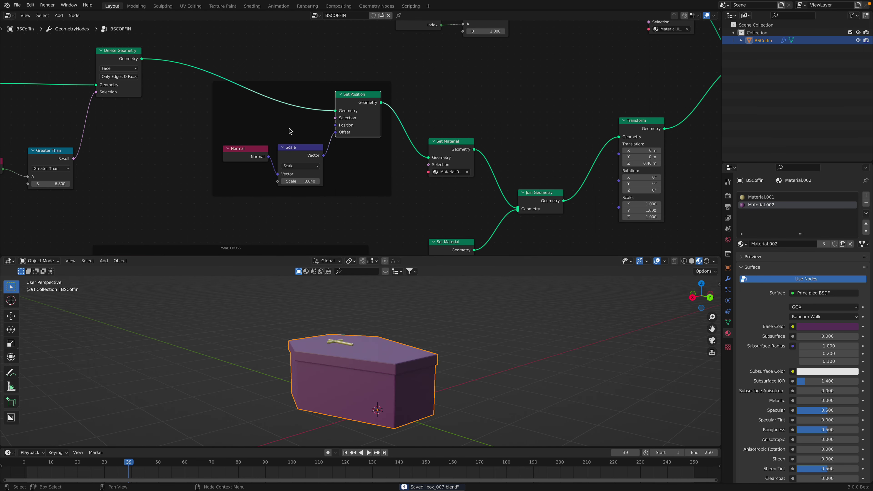
{"action": "middle_click_drag", "start_coordinate": [430, 180], "coordinate": [321, 164]}
{"action": "mouse_move", "coordinate": [430, 358]}
{"action": "middle_mouse_down"}
{"action": "mouse_move", "coordinate": [429, 341]}
{"action": "mouse_move", "coordinate": [430, 354]}
{"action": "middle_mouse_up"}
{"action": "middle_click_drag", "start_coordinate": [430, 136], "coordinate": [320, 174]}
{"action": "mouse_move", "coordinate": [427, 186]}
{"action": "left_mouse_down", "text": "shift"}
{"action": "mouse_move", "coordinate": [447, 186]}
{"action": "mouse_move", "coordinate": [428, 186]}
{"action": "left_mouse_up", "text": "shift"}
{"action": "key", "text": "ctrl+s"}
{"action": "middle_click_drag", "start_coordinate": [310, 344], "coordinate": [429, 266]}
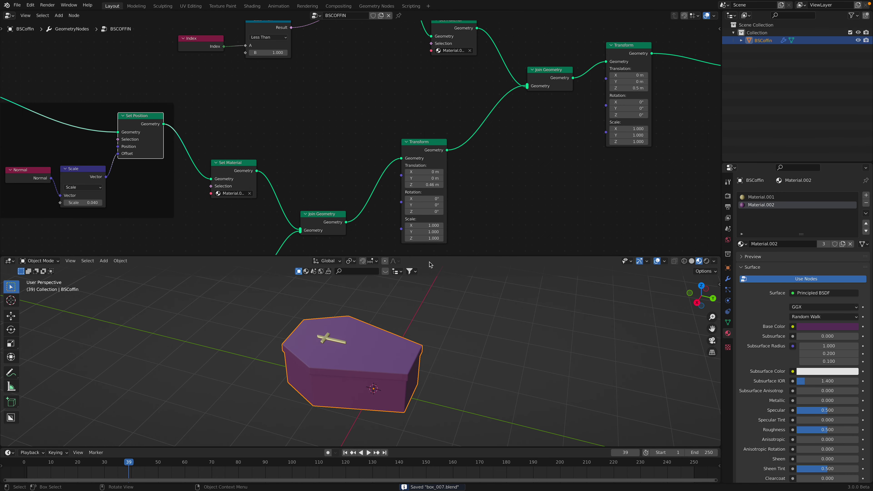
{"action": "left_click_drag", "start_coordinate": [432, 256], "coordinate": [434, 163]}
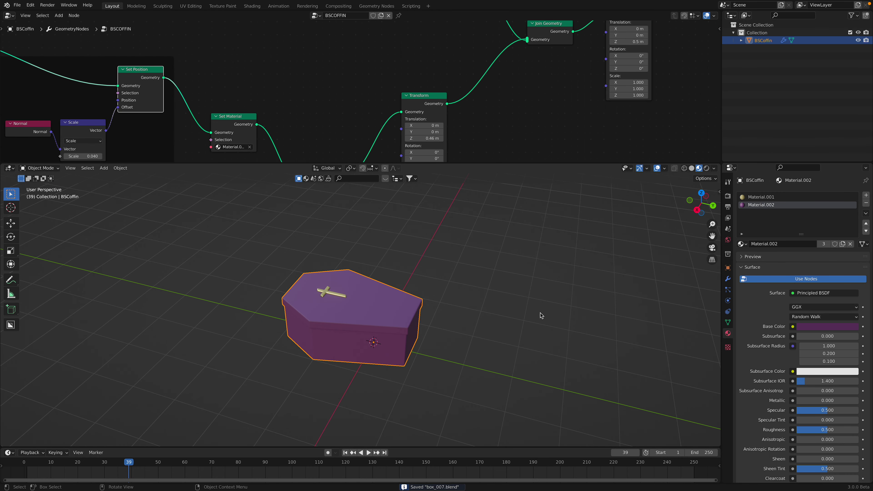
Step: Darken the base color of Material.002 to hue 0.809, saturation 0.643 and value 0.091, and save the file
{"action": "left_click", "coordinate": [814, 326]}
{"action": "left_click_drag", "start_coordinate": [850, 249], "coordinate": [852, 254]}
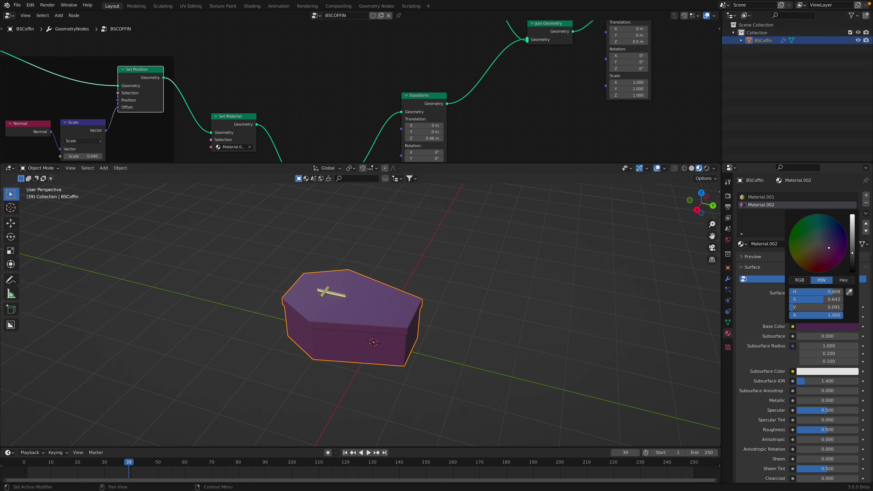
{"action": "left_click", "coordinate": [478, 230]}
{"action": "key", "text": "ctrl+s"}
Step: Add a Suzanne monkey mesh to the scene and move it along the Y axis over the coffin
{"action": "key", "text": "shift+a"}
{"action": "mouse_move", "coordinate": [477, 231]}
{"action": "left_click", "coordinate": [542, 307]}
{"action": "middle_click_drag", "start_coordinate": [354, 320], "coordinate": [366, 311]}
{"action": "key", "text": "g"}
{"action": "key", "text": "y"}
{"action": "left_click", "coordinate": [340, 285]}
Step: Rotate the monkey mesh freely with trackball rotation and delete it from the scene
{"action": "key", "text": "r"}
{"action": "key", "text": "r"}
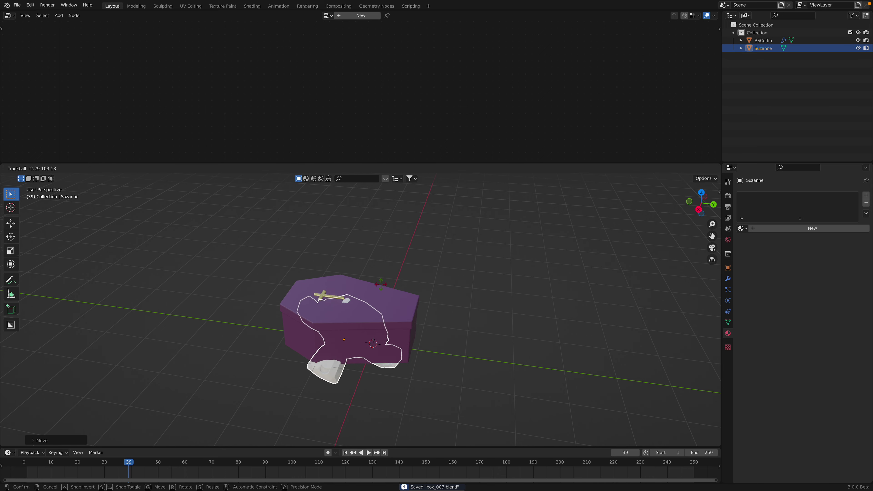
{"action": "left_click", "coordinate": [435, 329]}
{"action": "key", "text": "x"}
{"action": "left_click", "coordinate": [434, 327]}
Step: Select the coffin, save the file and duplicate the coffin along the X axis
{"action": "left_click", "coordinate": [344, 303]}
{"action": "key", "text": "ctrl+s"}
{"action": "middle_click_drag", "start_coordinate": [378, 309], "coordinate": [446, 335]}
{"action": "key", "text": "shift+d"}
{"action": "key", "text": "x"}
{"action": "left_click", "coordinate": [461, 312]}
Step: Enlarge the node editor and move the Position node of the lid's branch up, away from Separate XYZ
{"action": "scroll", "coordinate": [283, 91], "scroll_direction": "down", "scroll_amount": 4}
{"action": "middle_click_drag", "start_coordinate": [285, 92], "coordinate": [349, 110]}
{"action": "scroll", "coordinate": [335, 115], "scroll_direction": "down", "scroll_amount": 5}
{"action": "scroll", "coordinate": [347, 112], "scroll_direction": "down", "scroll_amount": 3}
{"action": "scroll", "coordinate": [294, 124], "scroll_direction": "up", "scroll_amount": 5}
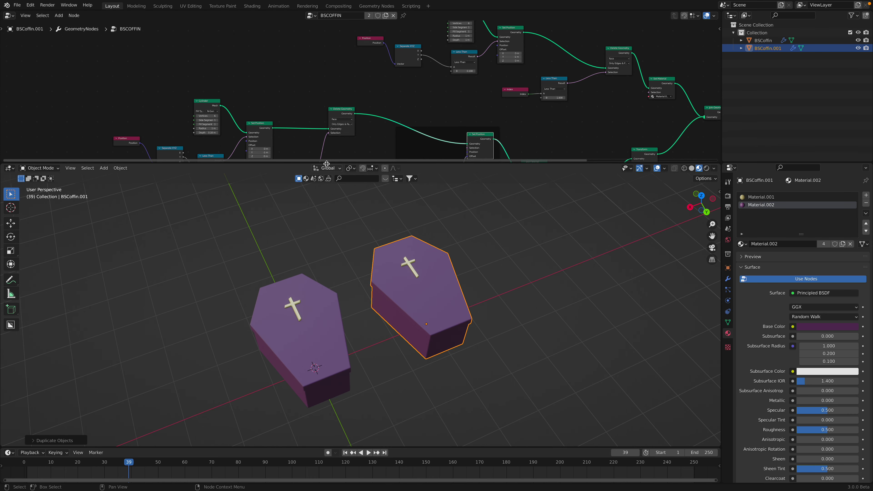
{"action": "left_click_drag", "start_coordinate": [335, 230], "coordinate": [332, 272]}
{"action": "middle_click_drag", "start_coordinate": [310, 213], "coordinate": [309, 192]}
{"action": "scroll", "coordinate": [309, 187], "scroll_direction": "up", "scroll_amount": 3}
{"action": "mouse_move", "coordinate": [311, 169]}
{"action": "middle_mouse_down"}
{"action": "mouse_move", "coordinate": [294, 173]}
{"action": "mouse_move", "coordinate": [302, 176]}
{"action": "middle_mouse_up"}
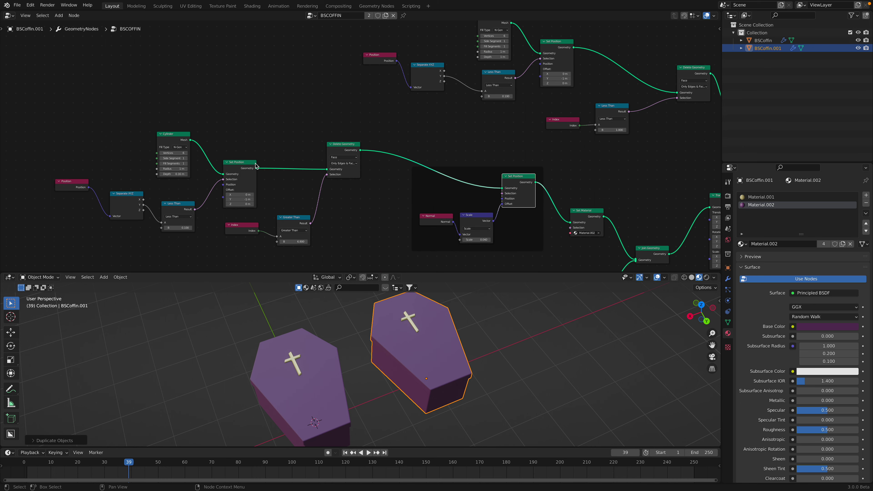
{"action": "left_click_drag", "start_coordinate": [85, 185], "coordinate": [81, 156]}
{"action": "middle_click_drag", "start_coordinate": [276, 114], "coordinate": [250, 138]}
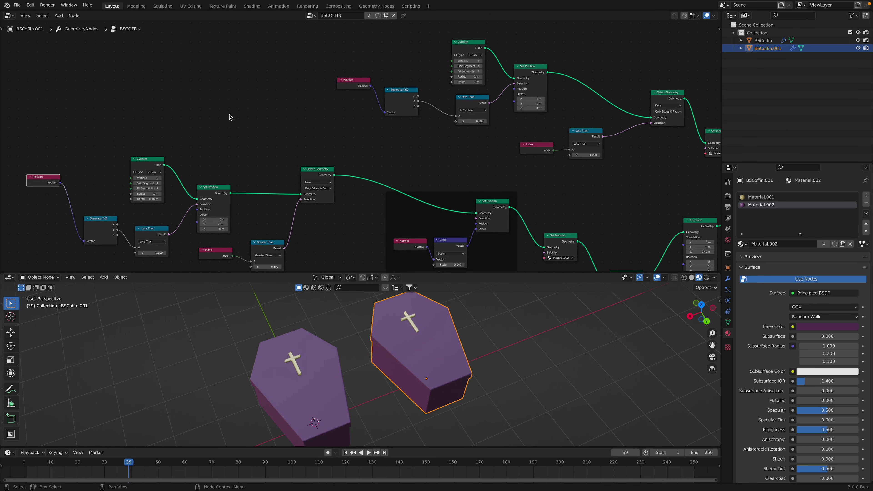
Step: Add a Group Input node and expose the upper Cylinder's Radius through it
{"action": "key", "text": "shift+a"}
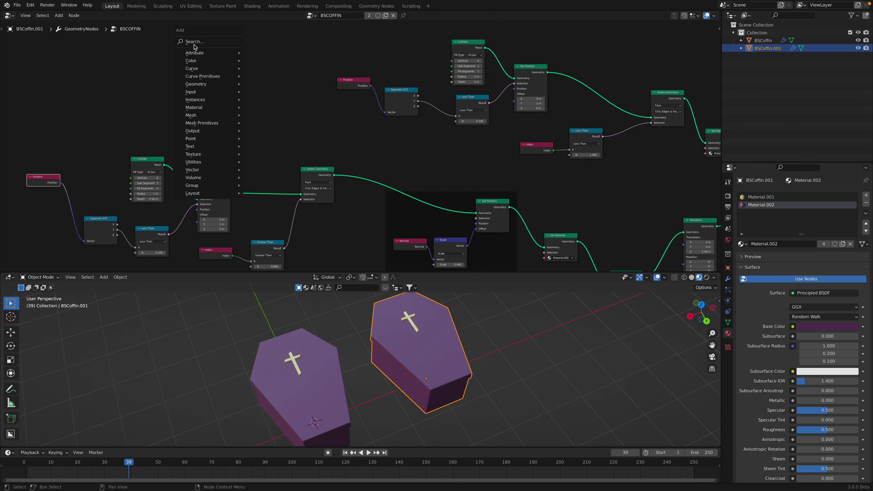
{"action": "left_click", "coordinate": [193, 41]}
{"action": "type", "text": "group input"}
{"action": "key", "text": "Return"}
{"action": "scroll", "coordinate": [224, 107], "scroll_direction": "up", "scroll_amount": 1}
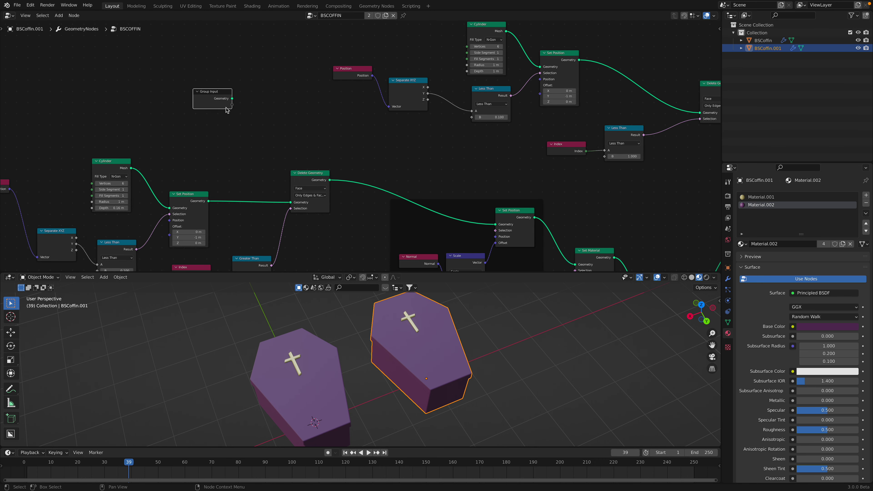
{"action": "scroll", "coordinate": [293, 137], "scroll_direction": "down", "scroll_amount": 1}
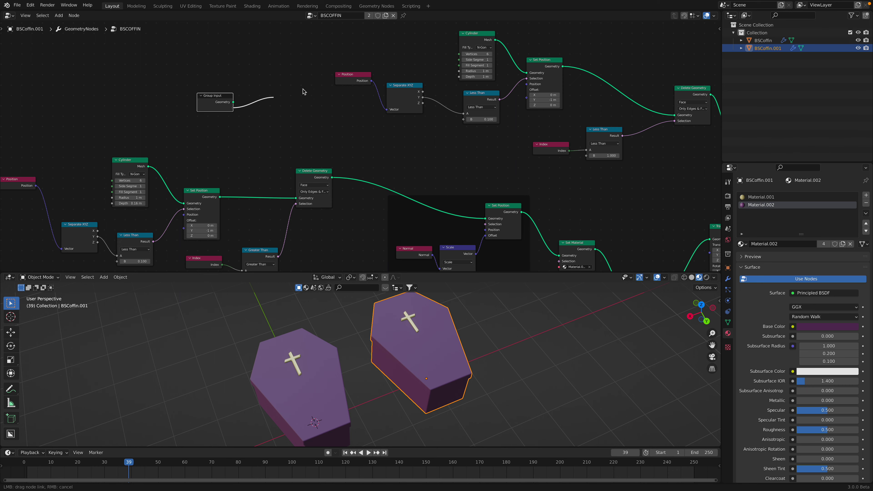
{"action": "left_click_drag", "start_coordinate": [452, 70], "coordinate": [459, 71]}
Step: Connect the Group Input's Radius to the lid's Cylinder node as well and move the Group Input clear of the tree
{"action": "left_click_drag", "start_coordinate": [207, 96], "coordinate": [148, 91]}
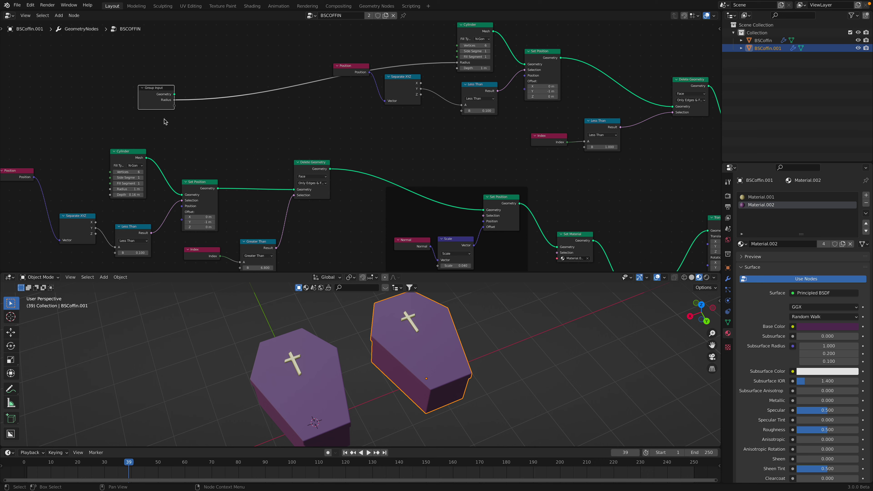
{"action": "left_click_drag", "start_coordinate": [174, 100], "coordinate": [153, 171]}
{"action": "left_click_drag", "start_coordinate": [152, 106], "coordinate": [49, 103]}
Step: Set the duplicate coffin's Radius to 0.79 m in its GeometryNodes modifier
{"action": "middle_click_drag", "start_coordinate": [417, 342], "coordinate": [388, 344]}
{"action": "left_click", "coordinate": [728, 279]}
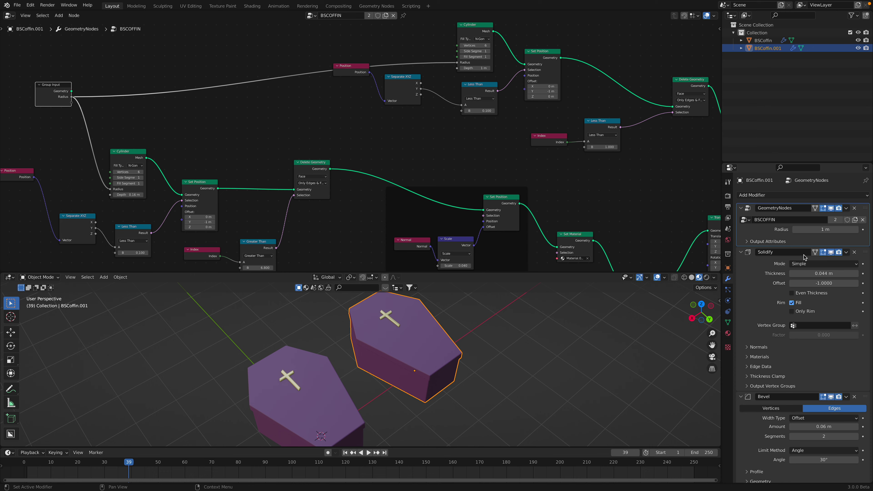
{"action": "mouse_move", "coordinate": [820, 231]}
{"action": "left_mouse_down"}
{"action": "mouse_move", "coordinate": [829, 231]}
{"action": "mouse_move", "coordinate": [801, 231]}
{"action": "mouse_move", "coordinate": [825, 231]}
{"action": "left_mouse_up"}
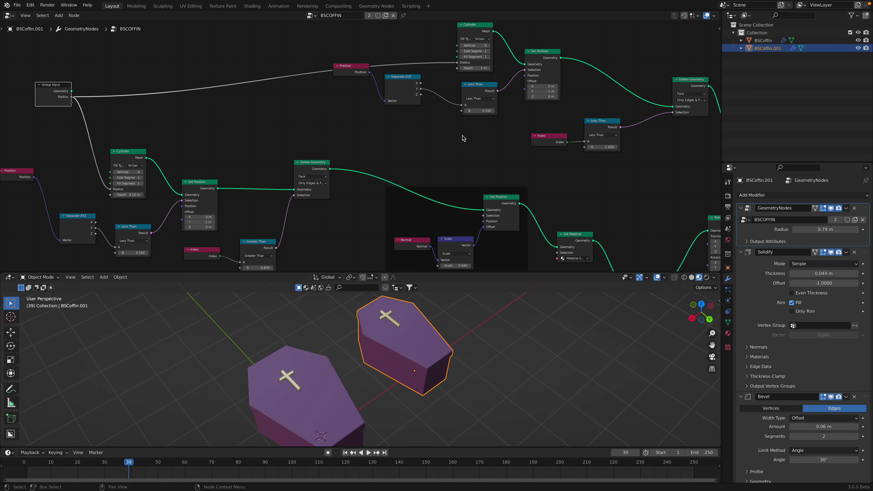
Step: Expose the Vertices of both Cylinder nodes as one group input and set the duplicate coffin's Vertices to 12
{"action": "middle_click_drag", "start_coordinate": [461, 100], "coordinate": [476, 106]}
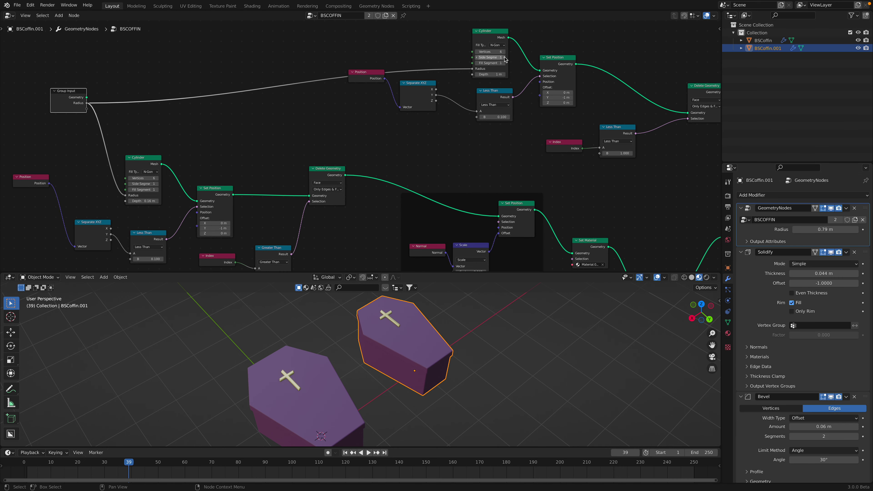
{"action": "left_click_drag", "start_coordinate": [473, 52], "coordinate": [88, 111]}
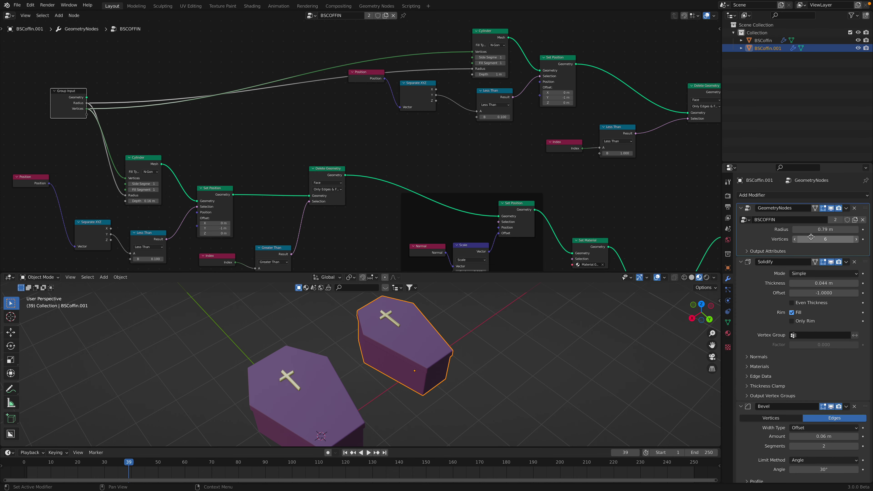
{"action": "left_click_drag", "start_coordinate": [850, 239], "coordinate": [859, 239]}
{"action": "middle_click_drag", "start_coordinate": [495, 368], "coordinate": [483, 358]}
{"action": "middle_click_drag", "start_coordinate": [603, 328], "coordinate": [304, 332]}
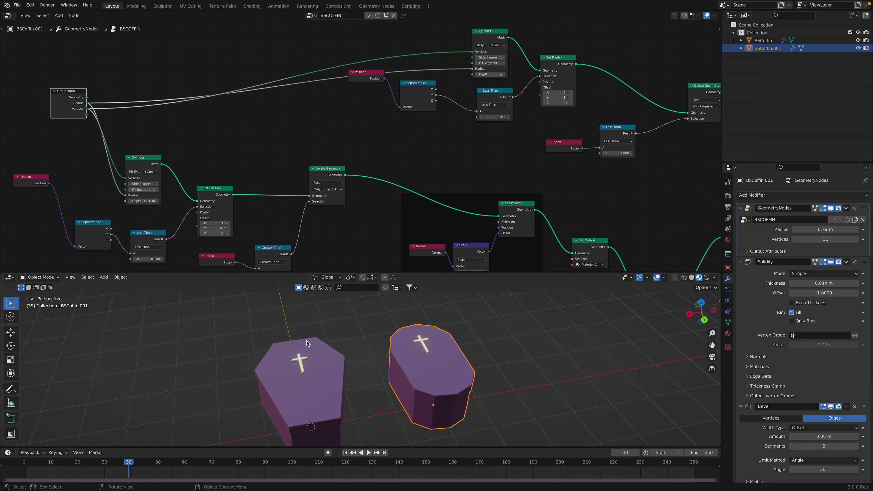
{"action": "left_click", "coordinate": [856, 239]}
{"action": "middle_click_drag", "start_coordinate": [574, 375], "coordinate": [568, 361]}
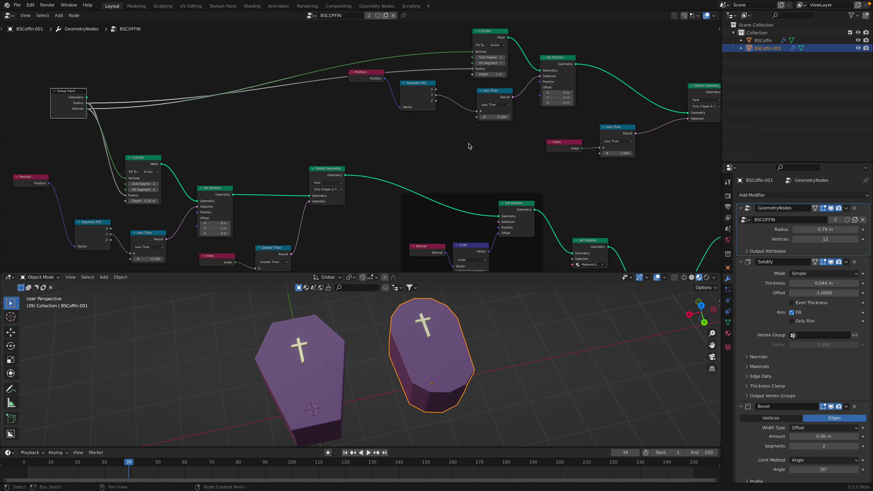
{"action": "middle_click_drag", "start_coordinate": [455, 327], "coordinate": [453, 306]}
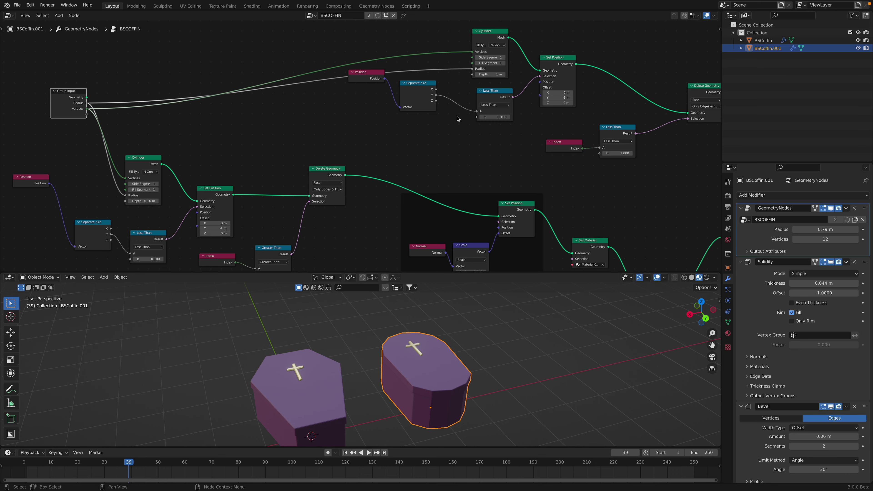
Step: Nudge the upper Separate XYZ node and add a Combine XYZ node in the free space beside it
{"action": "left_click_drag", "start_coordinate": [431, 107], "coordinate": [435, 115]}
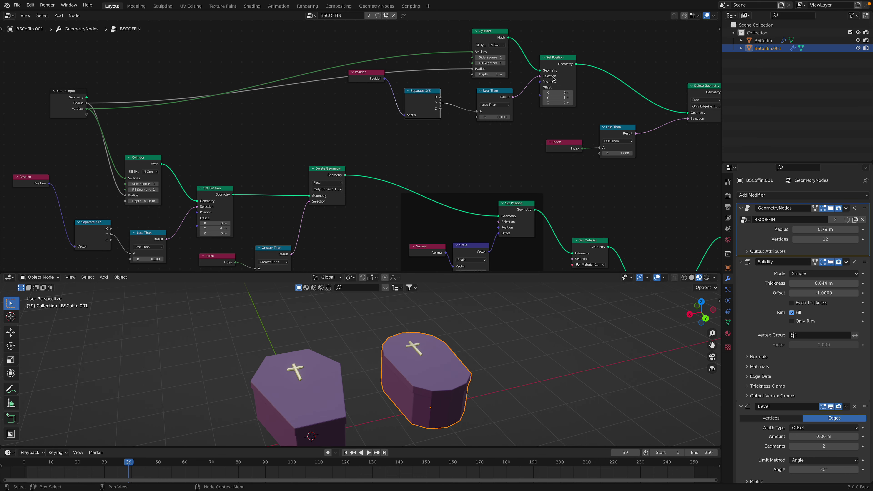
{"action": "middle_click_drag", "start_coordinate": [555, 122], "coordinate": [604, 81]}
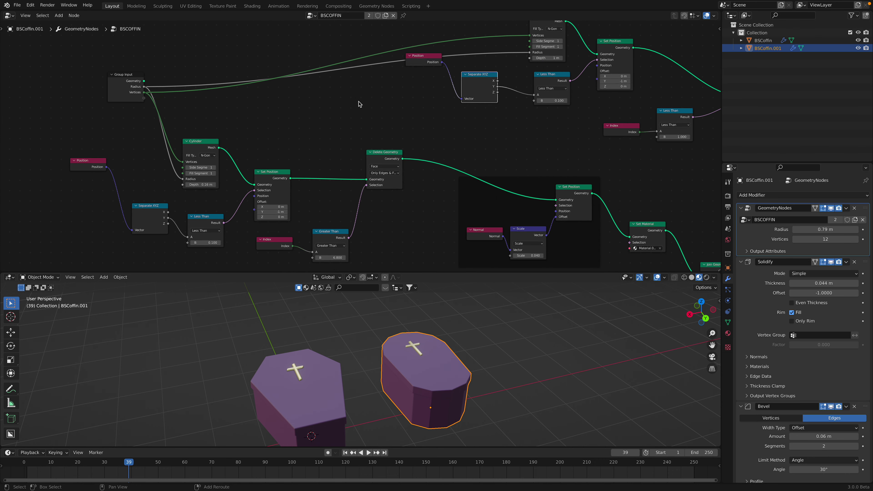
{"action": "key", "text": "shift+a"}
{"action": "left_click", "coordinate": [358, 102]}
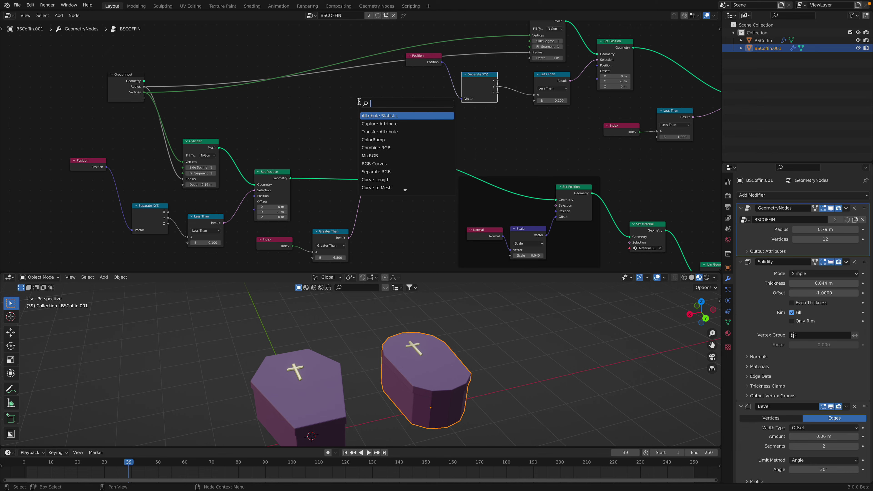
{"action": "type", "text": "comb"}
{"action": "key", "text": "Down"}
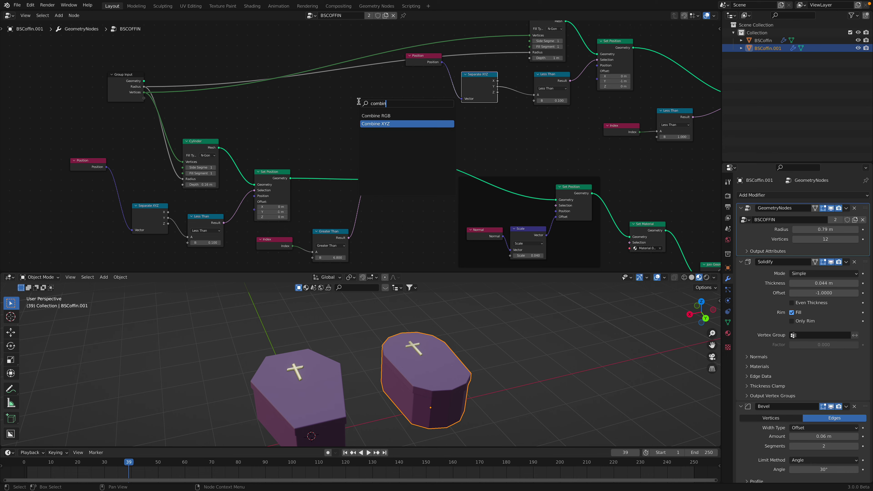
{"action": "key", "text": "Return"}
{"action": "left_click", "coordinate": [359, 103]}
Step: Set the Combine XYZ node's Y to -1.94 and feed its vector into the Offset of the upper and lid Set Position nodes
{"action": "left_click_drag", "start_coordinate": [137, 73], "coordinate": [92, 62]}
{"action": "left_click", "coordinate": [394, 112]}
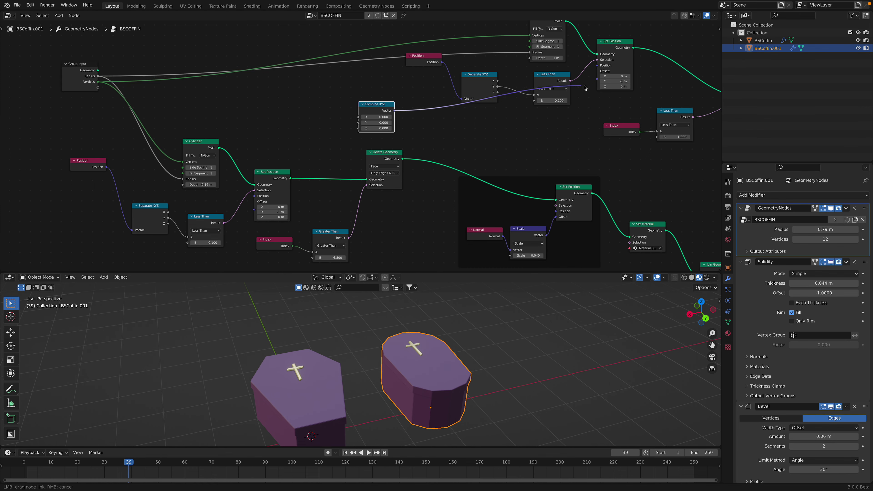
{"action": "left_click_drag", "start_coordinate": [597, 82], "coordinate": [598, 82]}
{"action": "left_click_drag", "start_coordinate": [385, 121], "coordinate": [318, 102]}
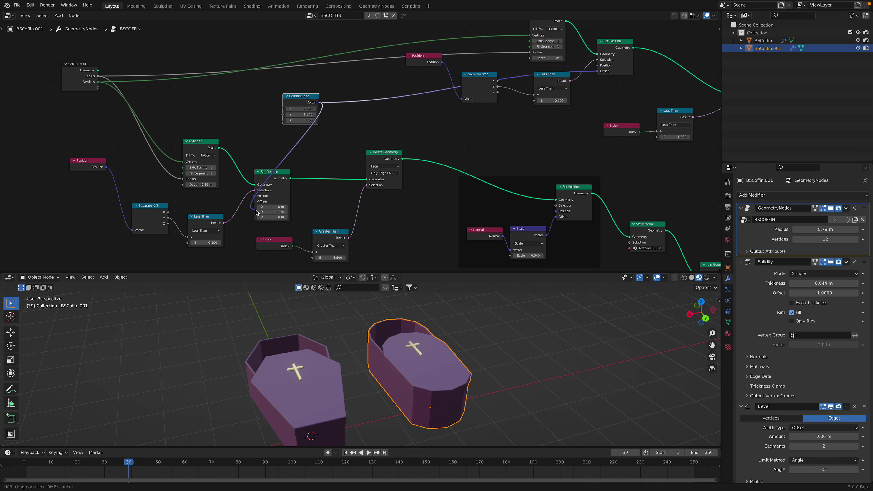
{"action": "left_click_drag", "start_coordinate": [256, 212], "coordinate": [255, 207]}
Step: Expose the Combine XYZ node's Y as a group input and set it to -1.46 for the duplicate coffin
{"action": "left_click_drag", "start_coordinate": [109, 91], "coordinate": [98, 87]}
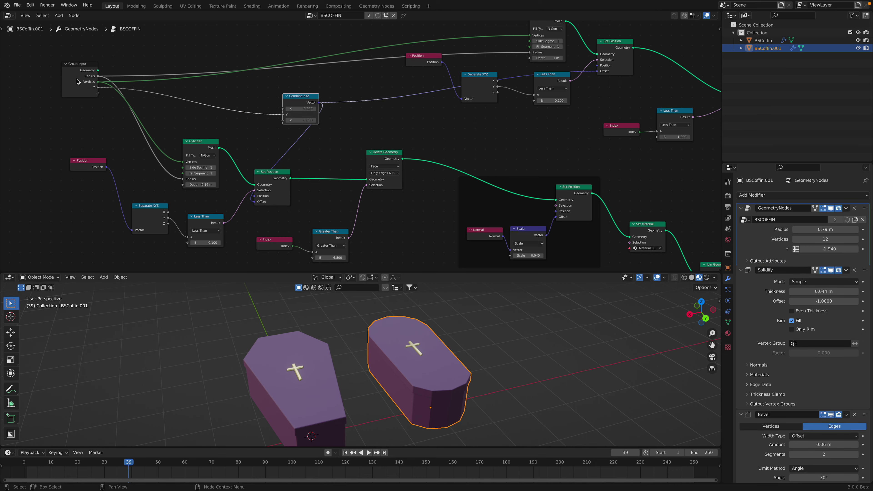
{"action": "left_click_drag", "start_coordinate": [701, 313], "coordinate": [686, 311]}
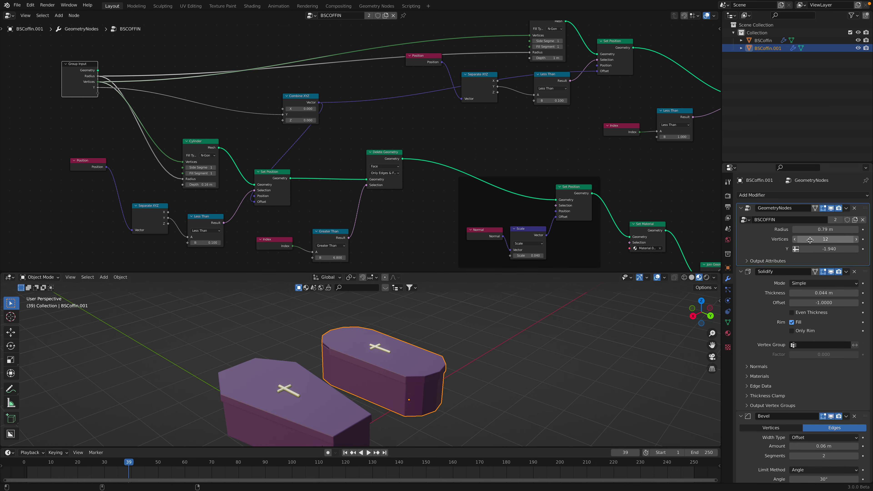
{"action": "left_click_drag", "start_coordinate": [817, 249], "coordinate": [848, 249]}
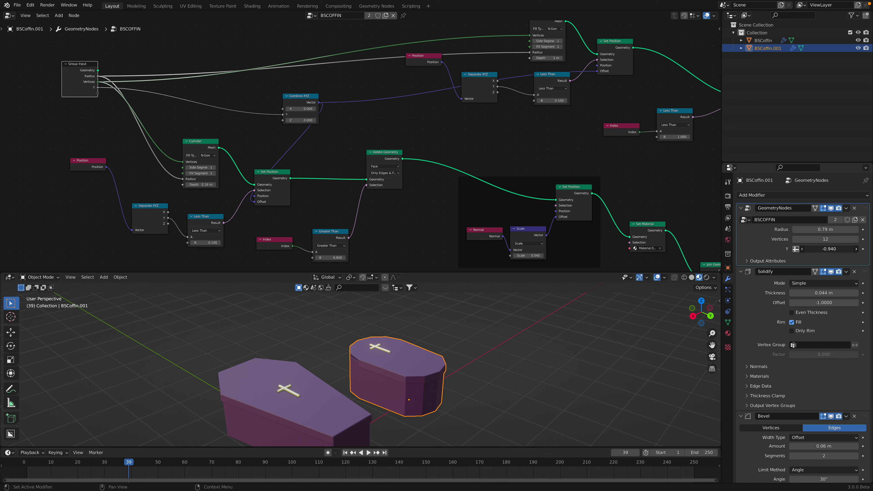
{"action": "middle_click_drag", "start_coordinate": [565, 323], "coordinate": [407, 359]}
{"action": "scroll", "coordinate": [406, 360], "scroll_direction": "up", "scroll_amount": 3}
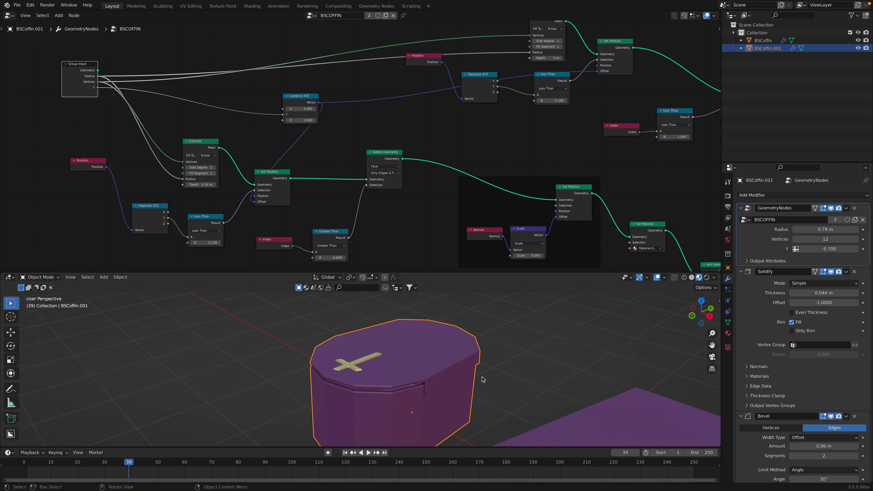
{"action": "left_click_drag", "start_coordinate": [817, 249], "coordinate": [790, 249]}
{"action": "middle_click_drag", "start_coordinate": [405, 362], "coordinate": [389, 358]}
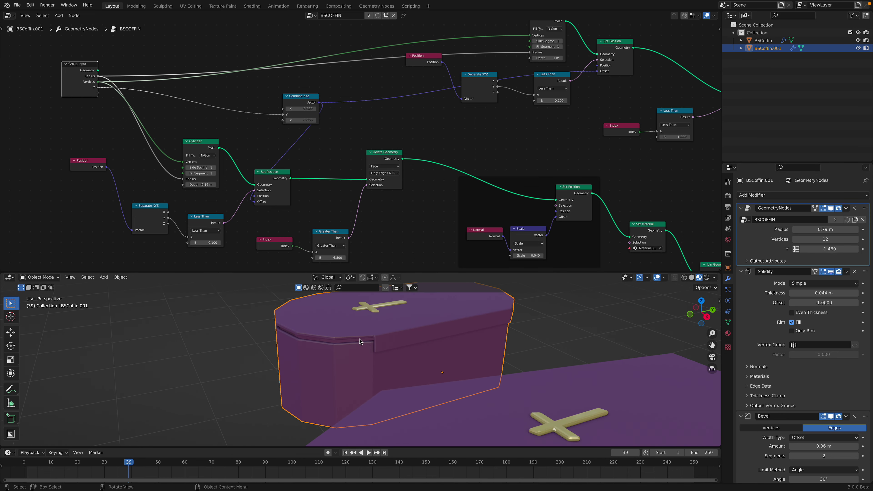
Step: Try higher Vertices counts on the duplicate coffin and set the value back to 12
{"action": "left_click", "coordinate": [856, 240]}
{"action": "left_click", "coordinate": [855, 240]}
{"action": "left_click", "coordinate": [856, 240]}
{"action": "left_click", "coordinate": [856, 240]}
{"action": "left_click", "coordinate": [856, 240]}
{"action": "left_click", "coordinate": [856, 240]}
{"action": "type", "text": "12"}
{"action": "key", "text": "Return"}
Step: Duplicate the rounded coffin along the X axis to make a third coffin
{"action": "mouse_move", "coordinate": [396, 361]}
{"action": "middle_mouse_down"}
{"action": "mouse_move", "coordinate": [378, 344]}
{"action": "mouse_move", "coordinate": [399, 365]}
{"action": "middle_mouse_up"}
{"action": "key", "text": "shift+d"}
{"action": "key", "text": "x"}
{"action": "left_click", "coordinate": [516, 366]}
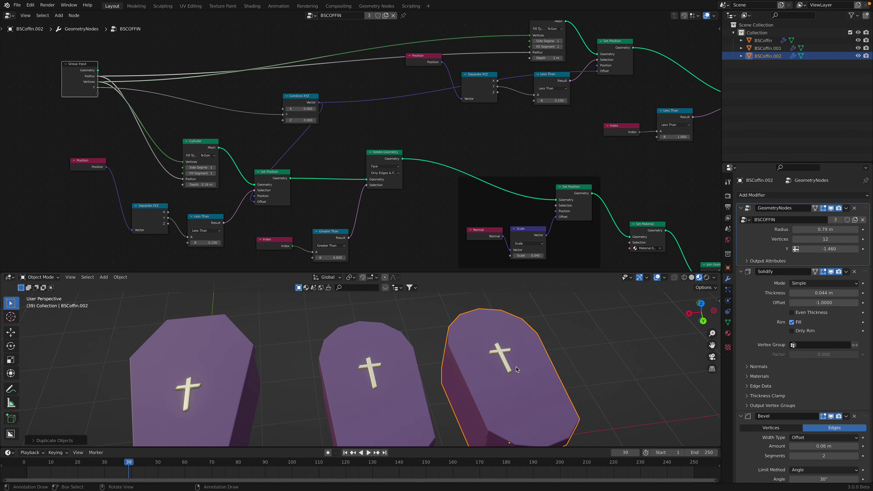
Step: Set the third coffin's Vertices to 17 in its GeometryNodes modifier
{"action": "middle_click_drag", "start_coordinate": [515, 366], "coordinate": [550, 355]}
{"action": "left_click_drag", "start_coordinate": [834, 241], "coordinate": [823, 241]}
{"action": "middle_click_drag", "start_coordinate": [485, 338], "coordinate": [461, 372], "text": "shift"}
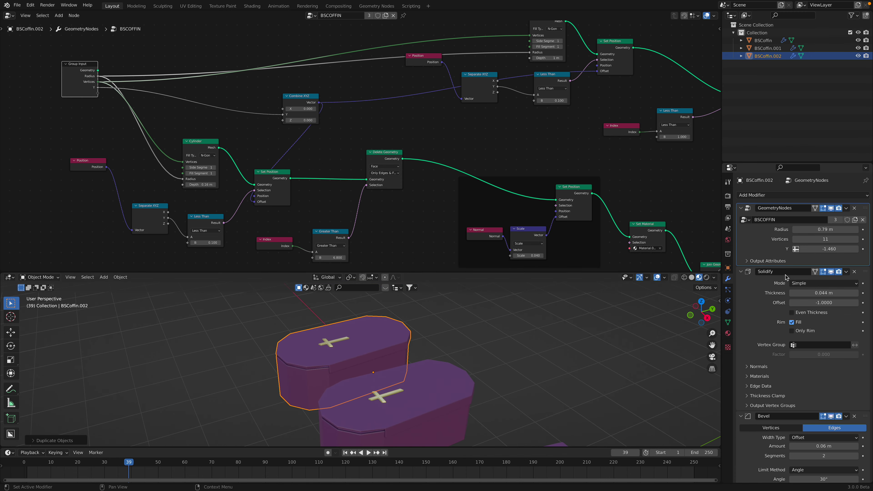
{"action": "mouse_move", "coordinate": [826, 239]}
{"action": "left_mouse_down"}
{"action": "mouse_move", "coordinate": [815, 239]}
{"action": "mouse_move", "coordinate": [829, 239]}
{"action": "left_mouse_up"}
Step: Set the B value of the lid branch's Greater Than node to 19.6
{"action": "middle_click_drag", "start_coordinate": [447, 179], "coordinate": [354, 214]}
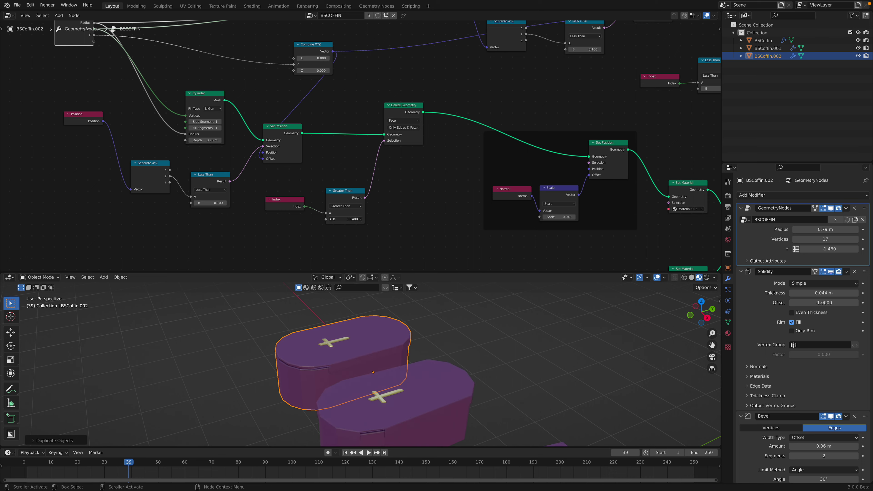
{"action": "middle_click_drag", "start_coordinate": [330, 400], "coordinate": [408, 346]}
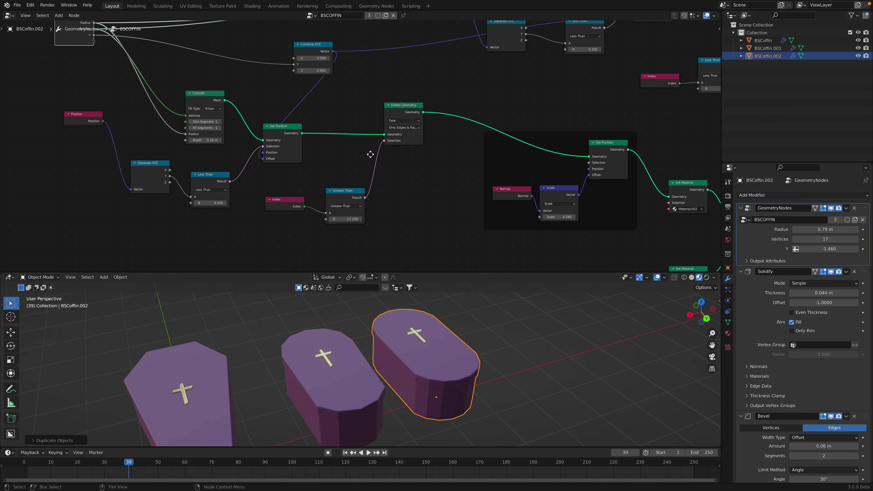
{"action": "middle_click_drag", "start_coordinate": [370, 154], "coordinate": [380, 180]}
{"action": "scroll", "coordinate": [387, 196], "scroll_direction": "up", "scroll_amount": 2}
{"action": "left_click_drag", "start_coordinate": [392, 151], "coordinate": [389, 151]}
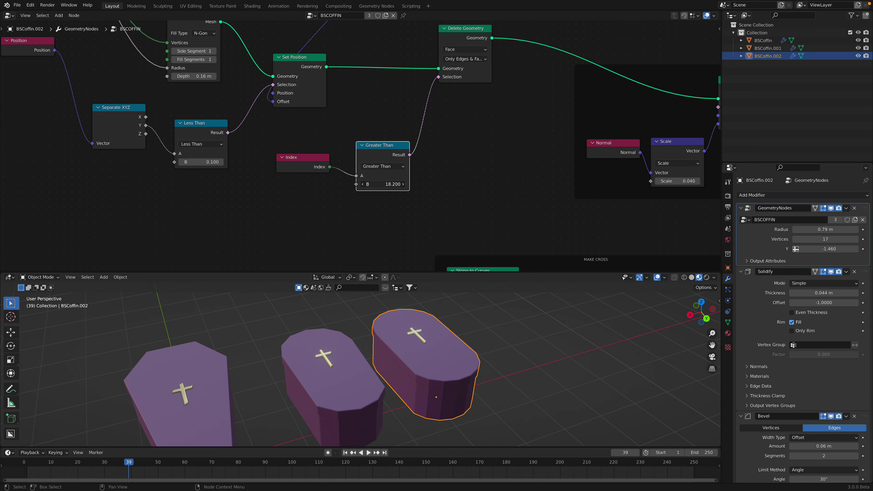
{"action": "middle_click_drag", "start_coordinate": [374, 303], "coordinate": [453, 346]}
Step: Fit the whole node tree in a smaller node editor, enlarge the 3D viewport and view the three coffins from several angles
{"action": "left_click", "coordinate": [338, 336]}
{"action": "left_click", "coordinate": [409, 347]}
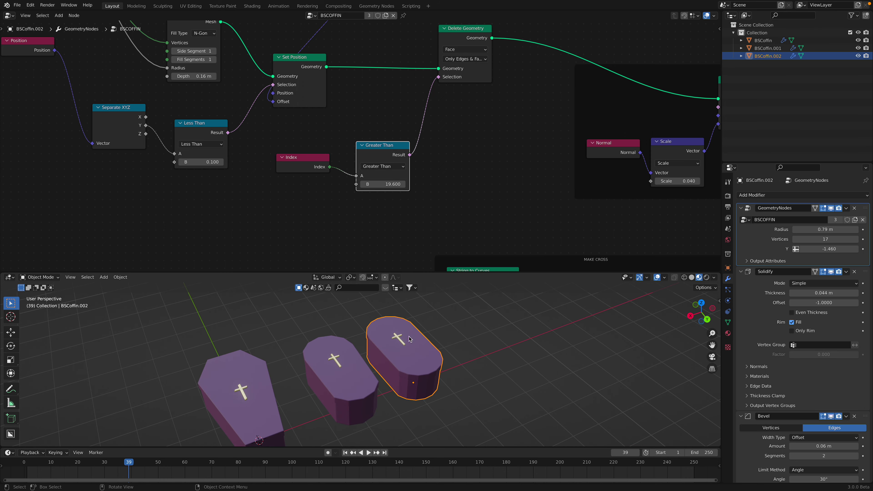
{"action": "scroll", "coordinate": [388, 191], "scroll_direction": "down", "scroll_amount": 8}
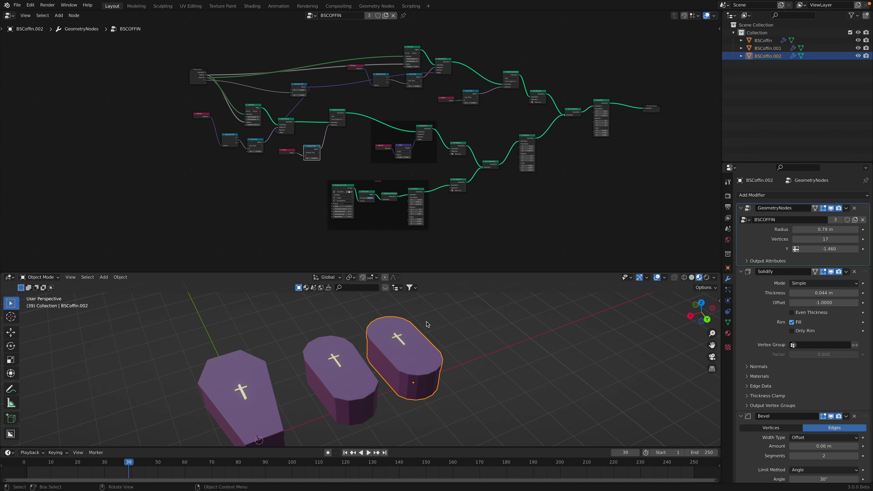
{"action": "left_click_drag", "start_coordinate": [446, 272], "coordinate": [447, 201]}
{"action": "mouse_move", "coordinate": [449, 277]}
{"action": "middle_mouse_down"}
{"action": "mouse_move", "coordinate": [461, 266]}
{"action": "mouse_move", "coordinate": [439, 264]}
{"action": "middle_mouse_up"}
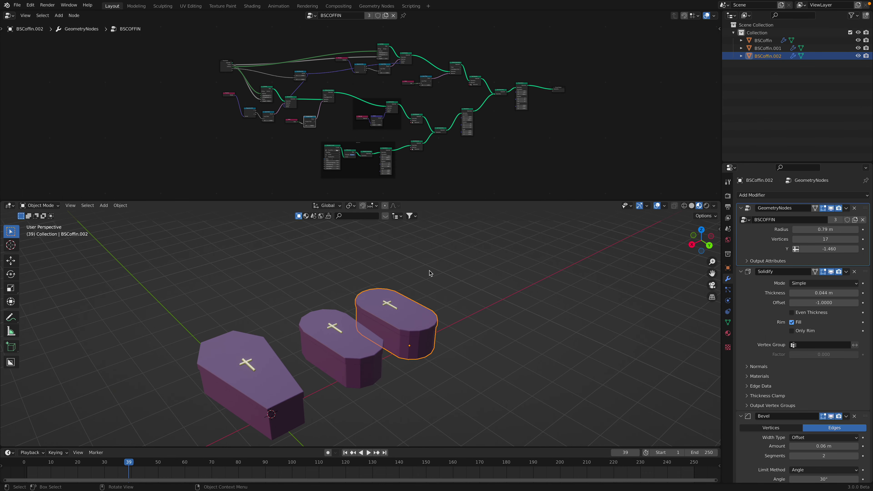
{"action": "scroll", "coordinate": [430, 273], "scroll_direction": "up", "scroll_amount": 2}
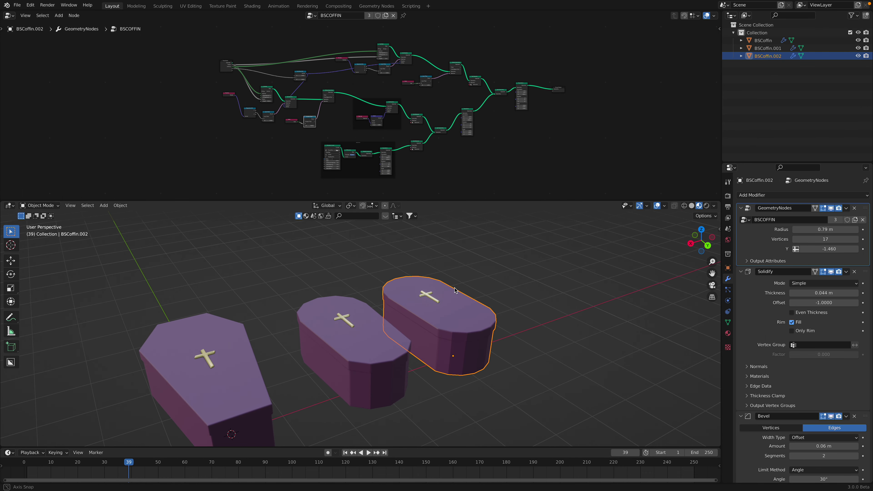
{"action": "middle_click_drag", "start_coordinate": [455, 290], "coordinate": [474, 286]}
{"action": "middle_click_drag", "start_coordinate": [502, 153], "coordinate": [446, 157]}
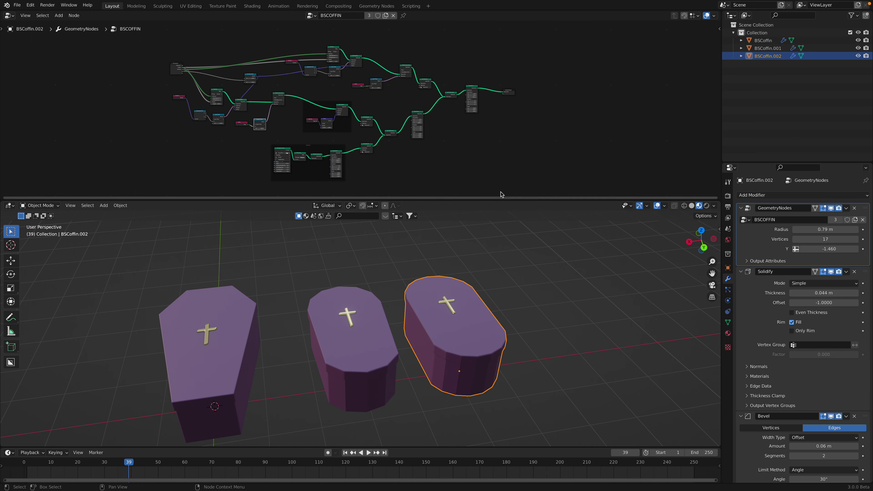
{"action": "left_click_drag", "start_coordinate": [505, 201], "coordinate": [505, 219]}
{"action": "middle_click_drag", "start_coordinate": [529, 270], "coordinate": [438, 301]}
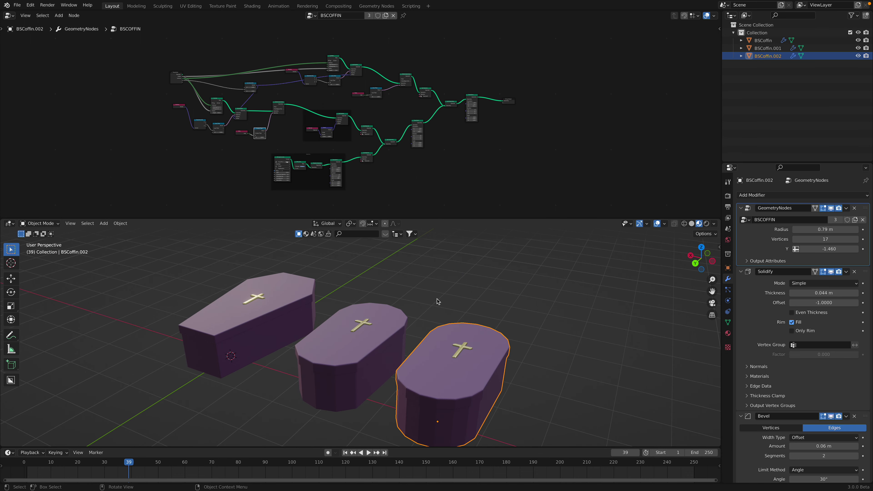
Step: Space out the coffins by moving the third one farther out and shifting the middle one toward the first
{"action": "middle_click_drag", "start_coordinate": [414, 347], "coordinate": [479, 332]}
{"action": "left_click_drag", "start_coordinate": [479, 332], "coordinate": [498, 327]}
{"action": "left_click_drag", "start_coordinate": [453, 330], "coordinate": [431, 335]}
Step: Try the texts "try" and "blend" in the String to Curves node in place of the cross
{"action": "scroll", "coordinate": [419, 169], "scroll_direction": "up", "scroll_amount": 3}
{"action": "scroll", "coordinate": [335, 131], "scroll_direction": "up", "scroll_amount": 5}
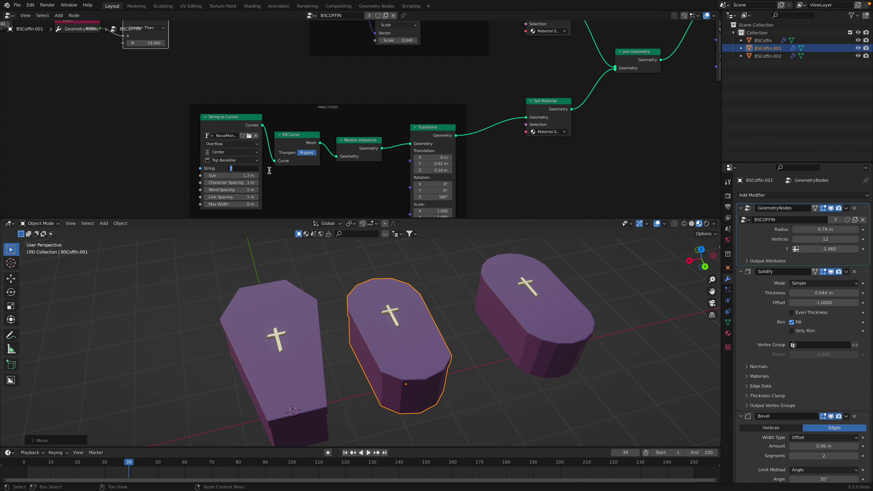
{"action": "key", "text": "Return"}
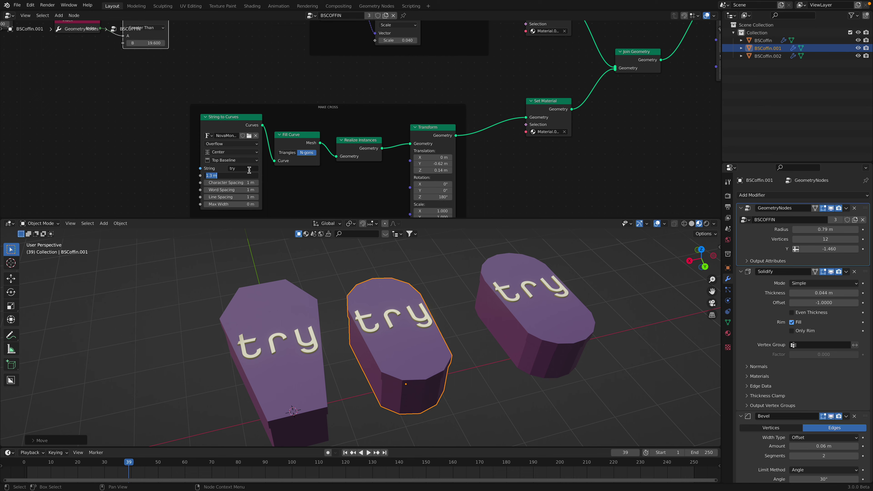
{"action": "key", "text": "Return"}
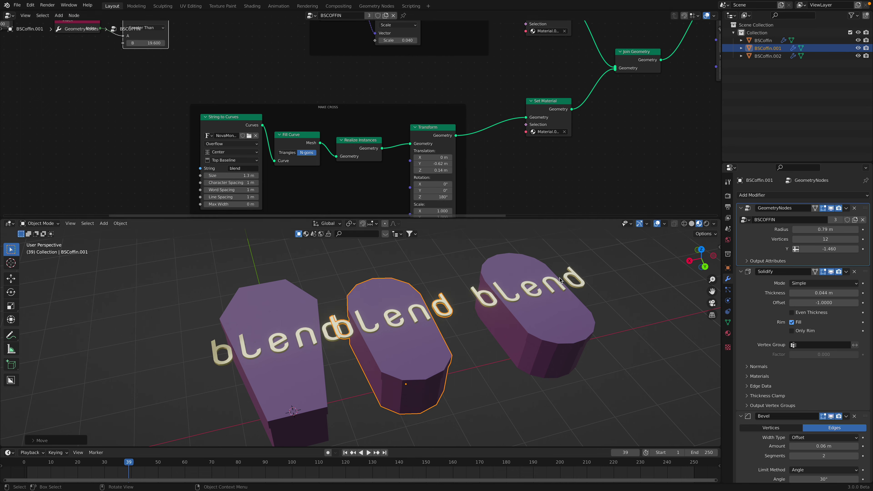
Step: Restore the cross character in the String to Curves node and set its Size to 1.48 m
{"action": "left_click_drag", "start_coordinate": [248, 175], "coordinate": [222, 175]}
{"action": "key", "text": "Return"}
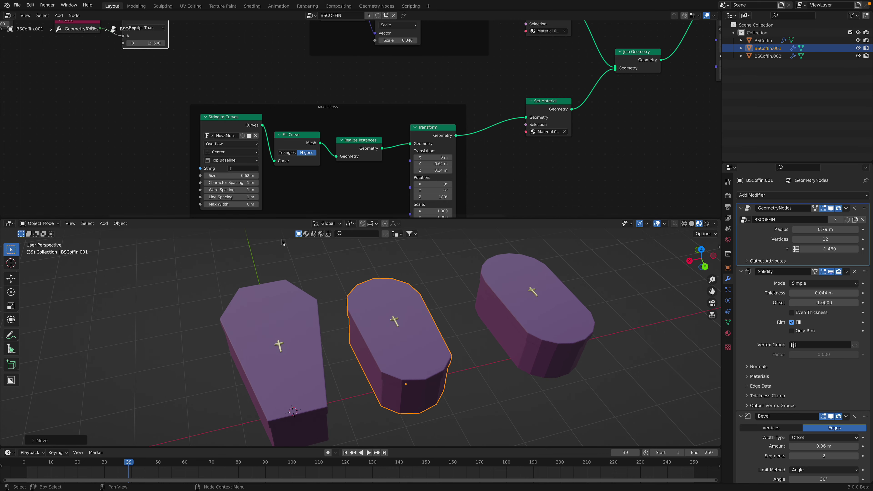
{"action": "middle_click_drag", "start_coordinate": [269, 240], "coordinate": [295, 238]}
{"action": "left_click_drag", "start_coordinate": [231, 176], "coordinate": [263, 176]}
{"action": "mouse_move", "coordinate": [499, 310]}
{"action": "middle_mouse_down"}
{"action": "mouse_move", "coordinate": [541, 317]}
{"action": "mouse_move", "coordinate": [500, 303]}
{"action": "middle_mouse_up"}
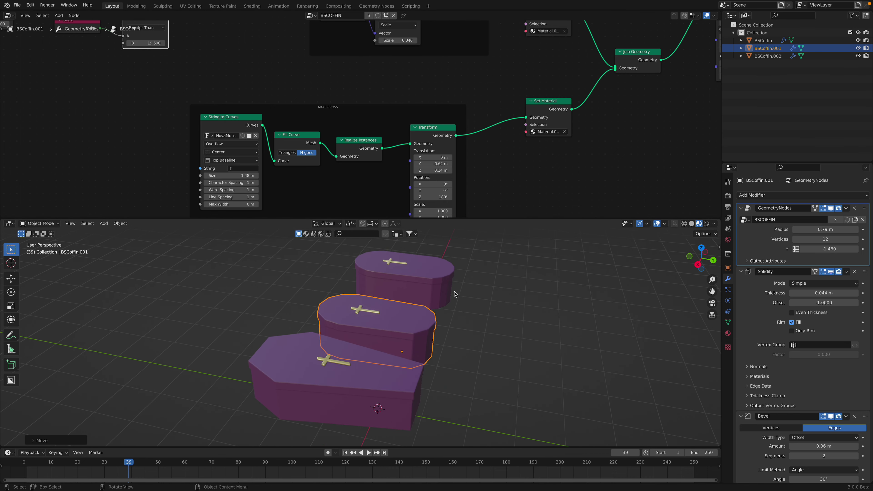
{"action": "scroll", "coordinate": [467, 156], "scroll_direction": "down", "scroll_amount": 3}
{"action": "scroll", "coordinate": [467, 158], "scroll_direction": "down", "scroll_amount": 4}
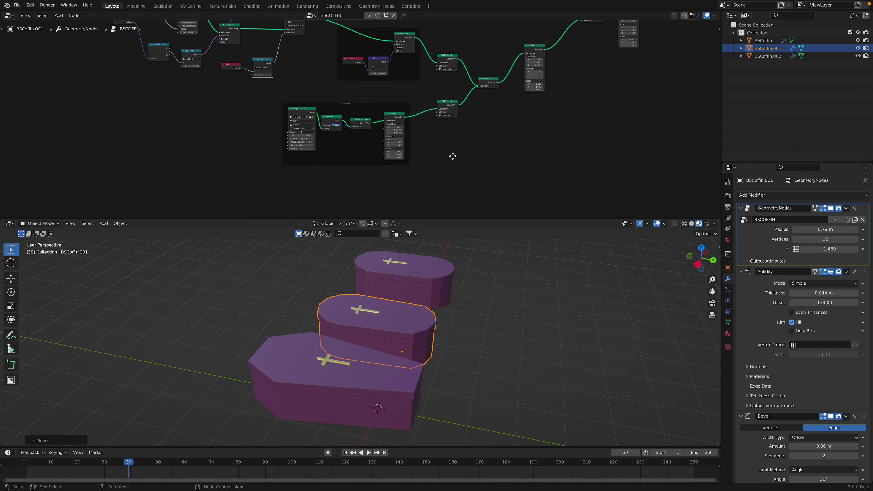